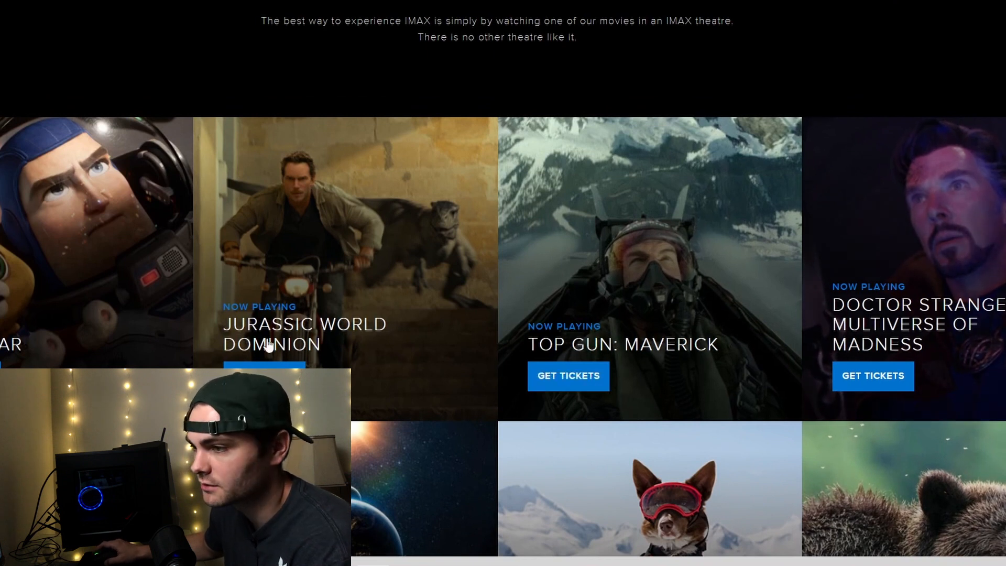
pyautogui.scroll(10, 415, 151)
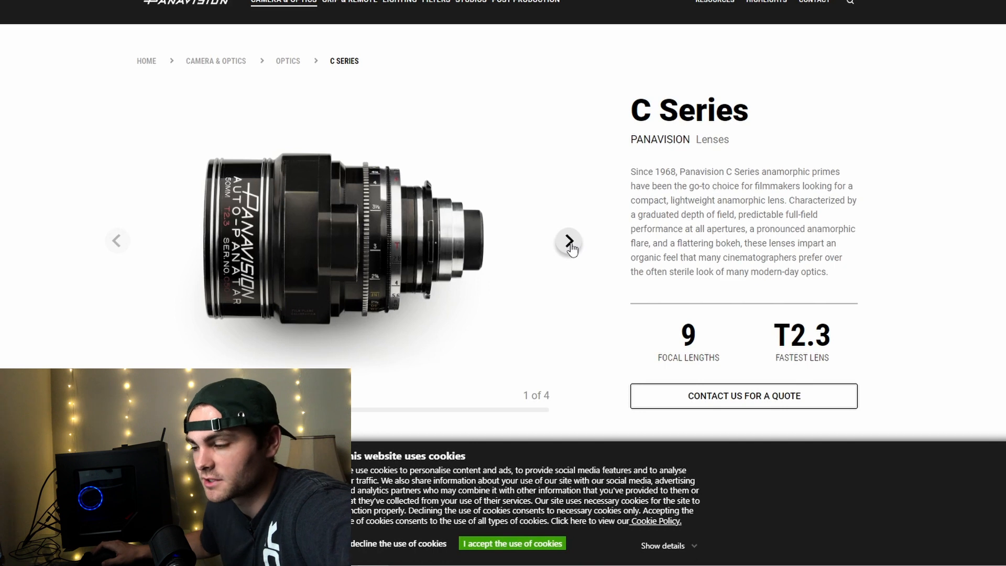
# Accept the website's cookies and look through all four C Series lens photos, returning to the first one.
pyautogui.click(512, 544)
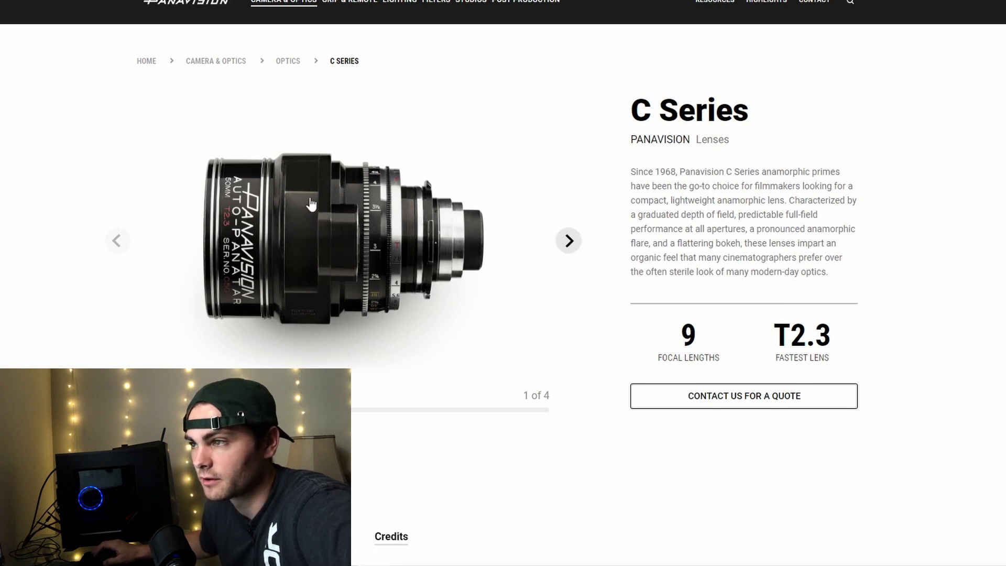
pyautogui.click(118, 243)
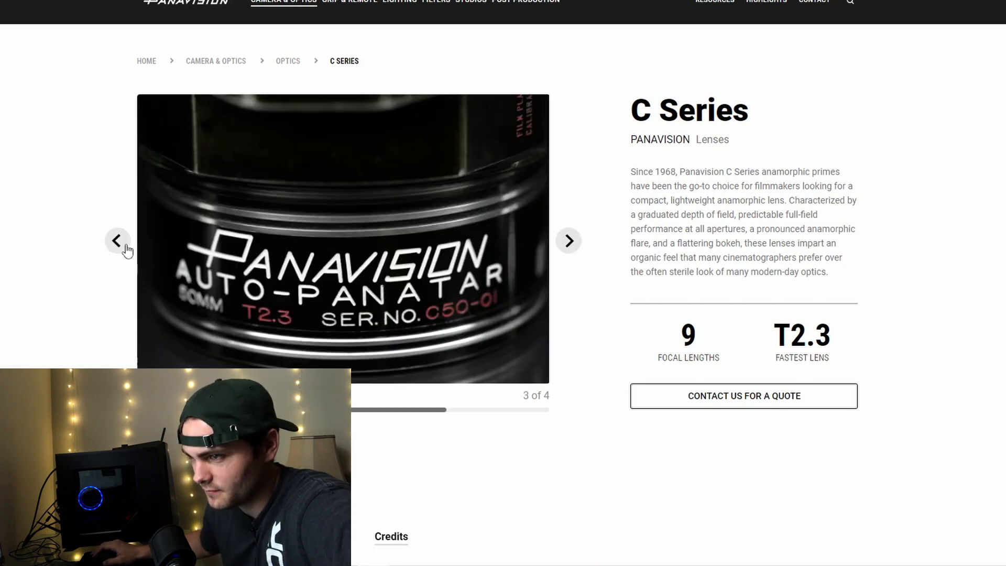
pyautogui.click(118, 244)
pyautogui.click(118, 241)
pyautogui.click(117, 241)
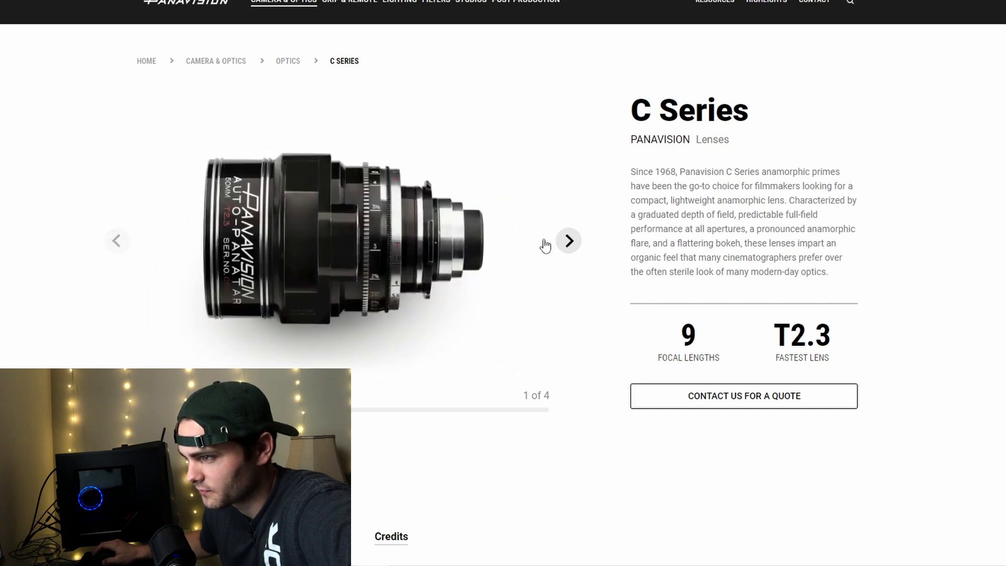
pyautogui.click(576, 243)
pyautogui.click(569, 245)
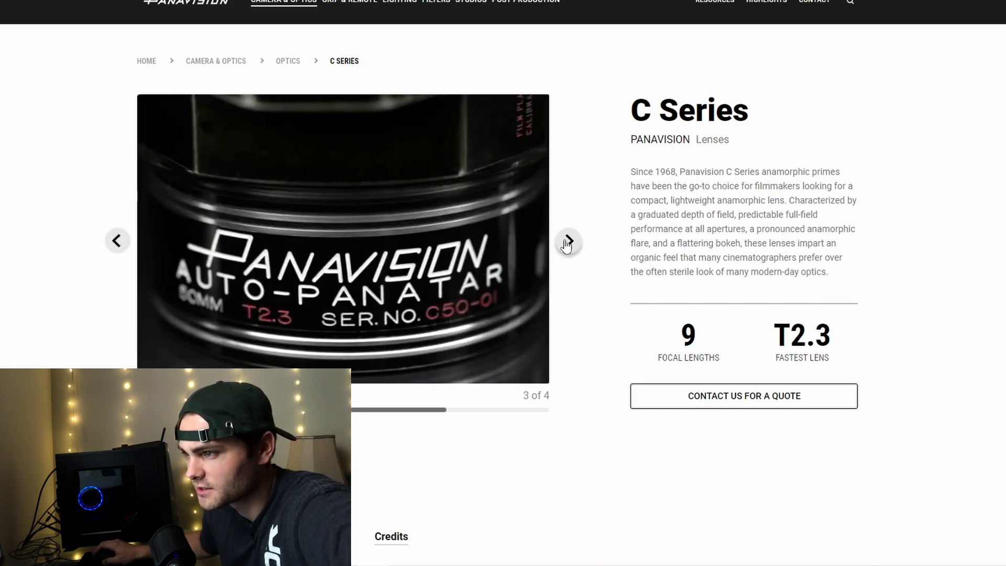
pyautogui.click(564, 253)
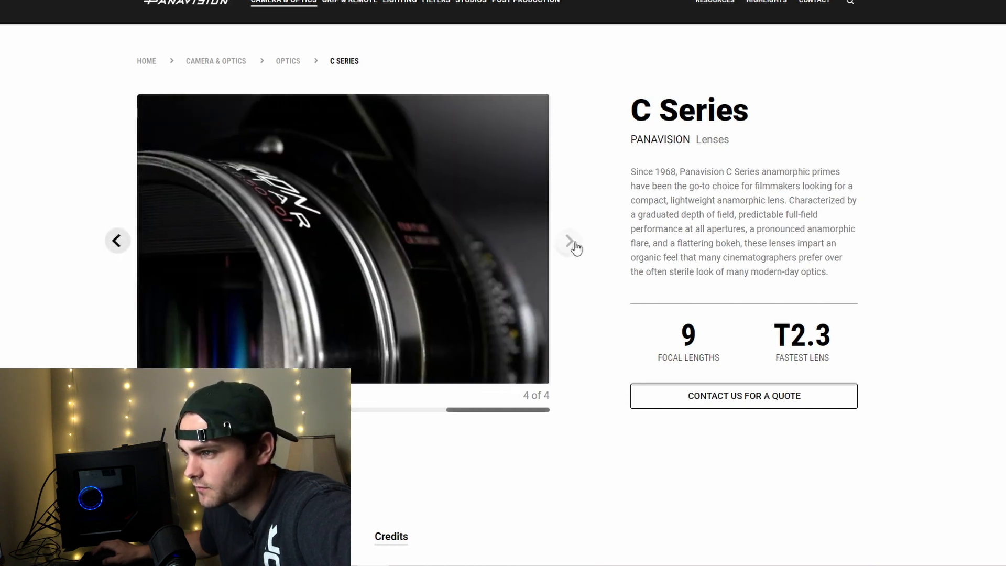
pyautogui.click(118, 241)
pyautogui.click(118, 241)
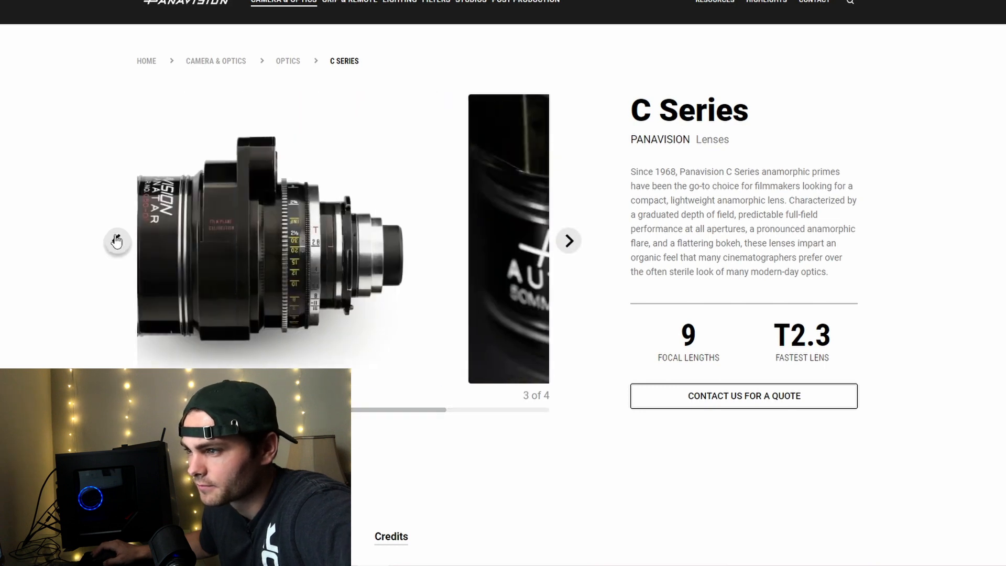
pyautogui.click(116, 241)
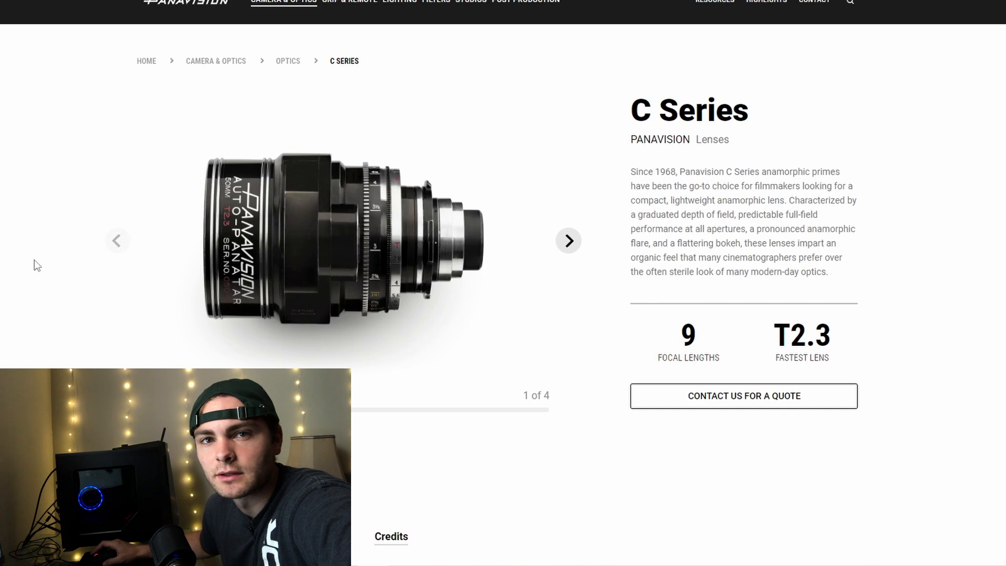
# Examine the C Series specifications table for the available focal lengths and their T-stops.
pyautogui.scroll(-4, 37, 258)
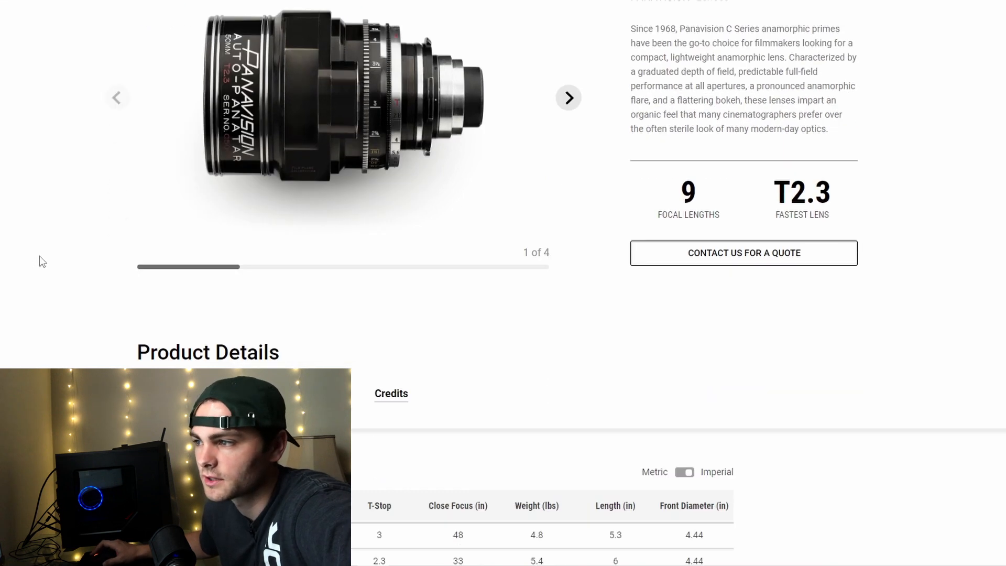
pyautogui.scroll(-3, 39, 256)
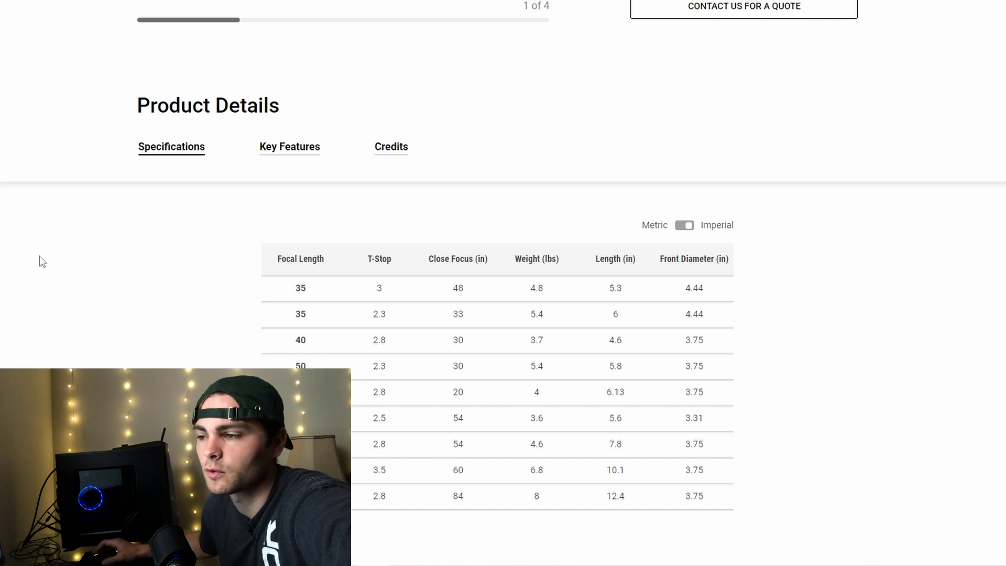
pyautogui.scroll(-5, 39, 256)
pyautogui.scroll(5, 40, 255)
pyautogui.scroll(7, 39, 256)
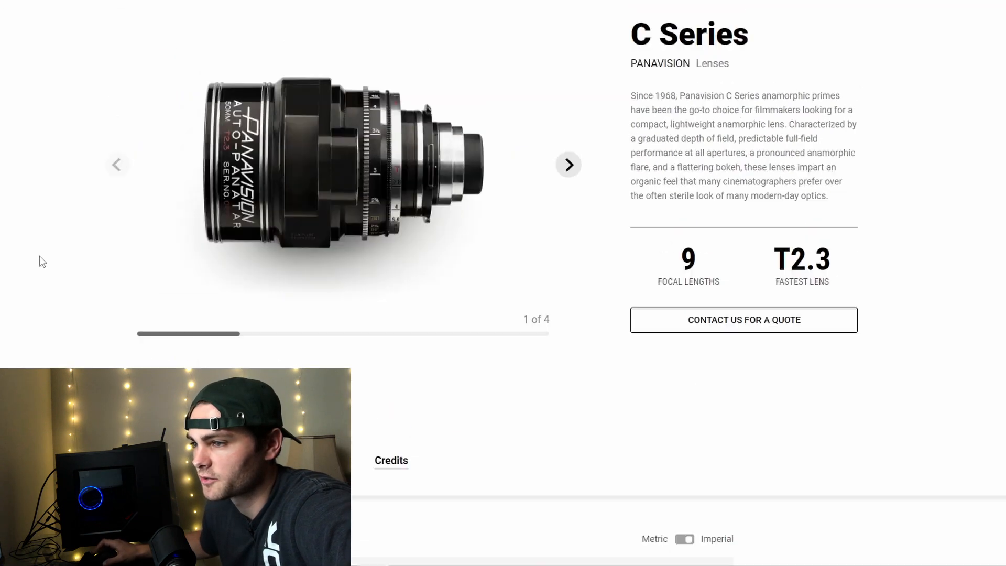
# Go through the C Series photo gallery again up to the fourth image and back to the first.
pyautogui.click(570, 242)
pyautogui.click(569, 242)
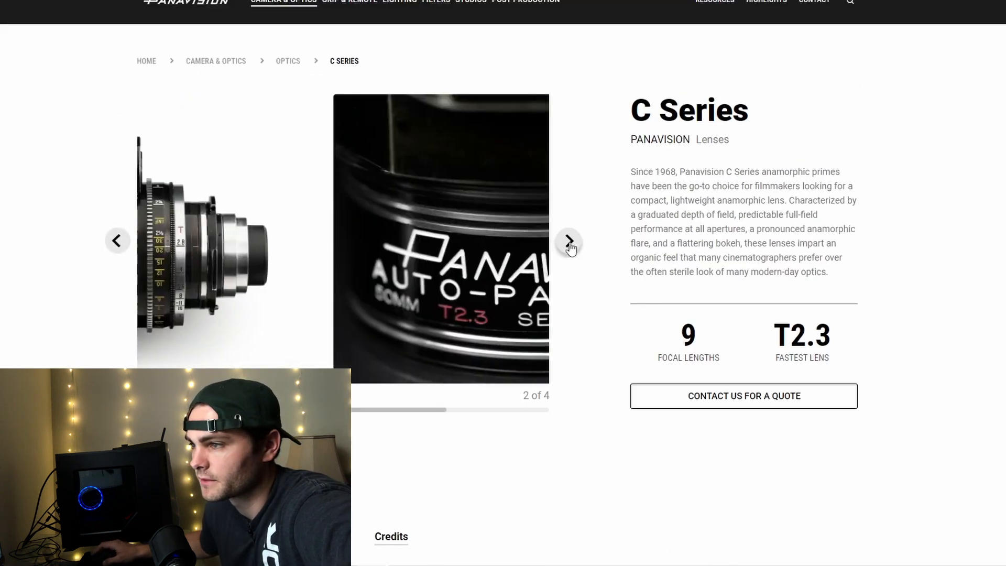
pyautogui.click(569, 243)
pyautogui.click(570, 242)
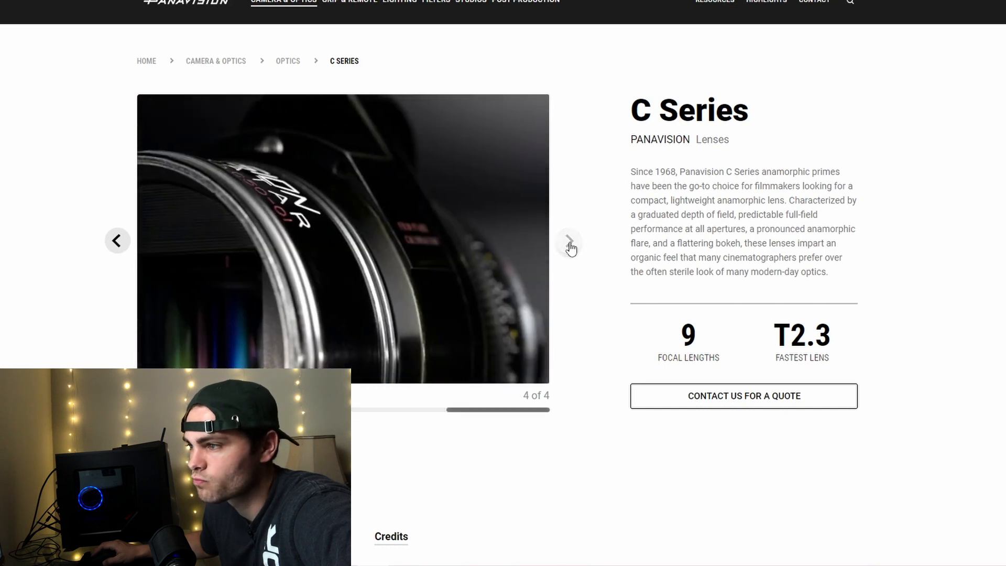
pyautogui.click(117, 242)
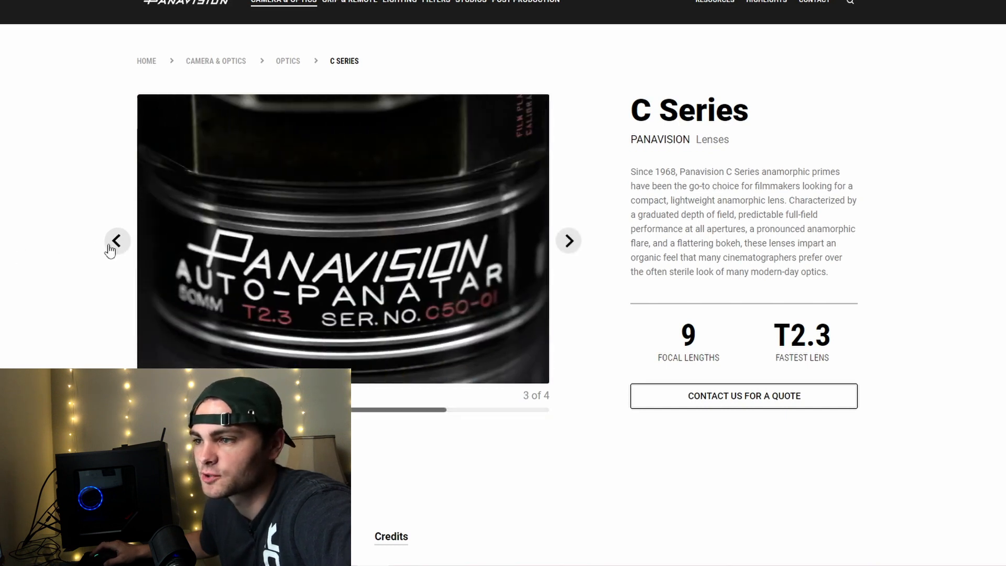
pyautogui.click(116, 242)
pyautogui.click(117, 242)
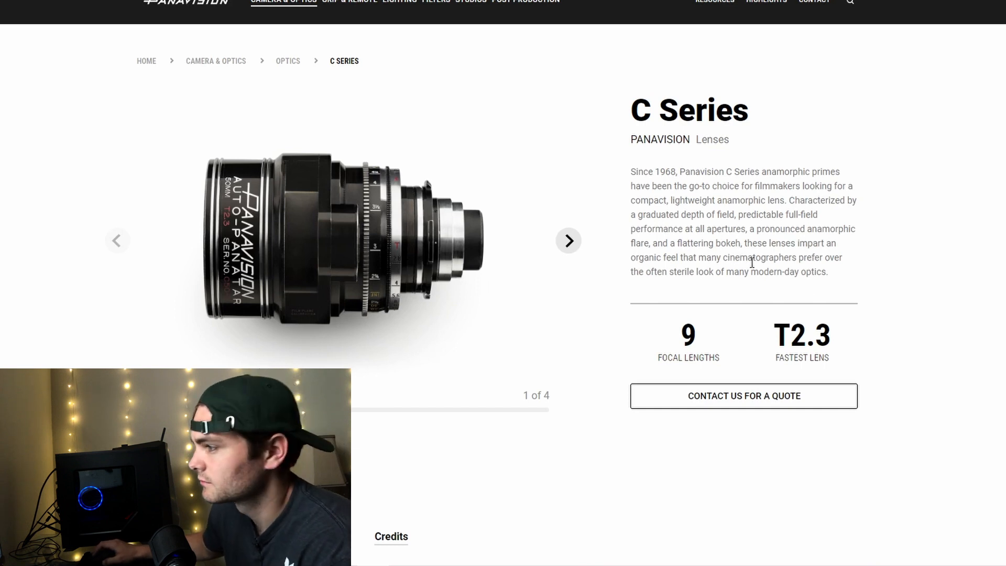
# View the fourth C Series photo, review the specifications table, and go back to the third photo.
pyautogui.scroll(-3, 911, 245)
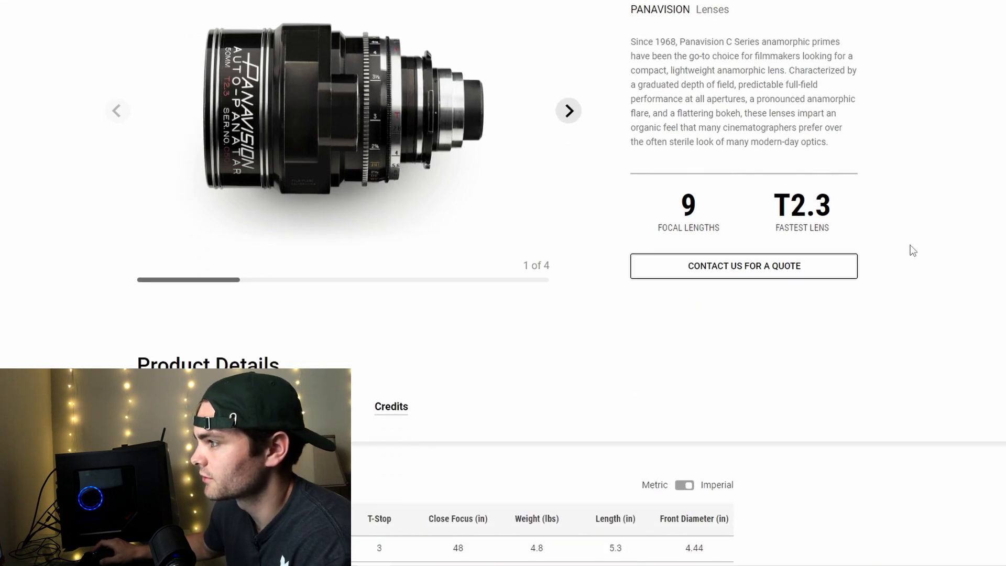
pyautogui.scroll(-2, 911, 249)
pyautogui.scroll(5, 657, 191)
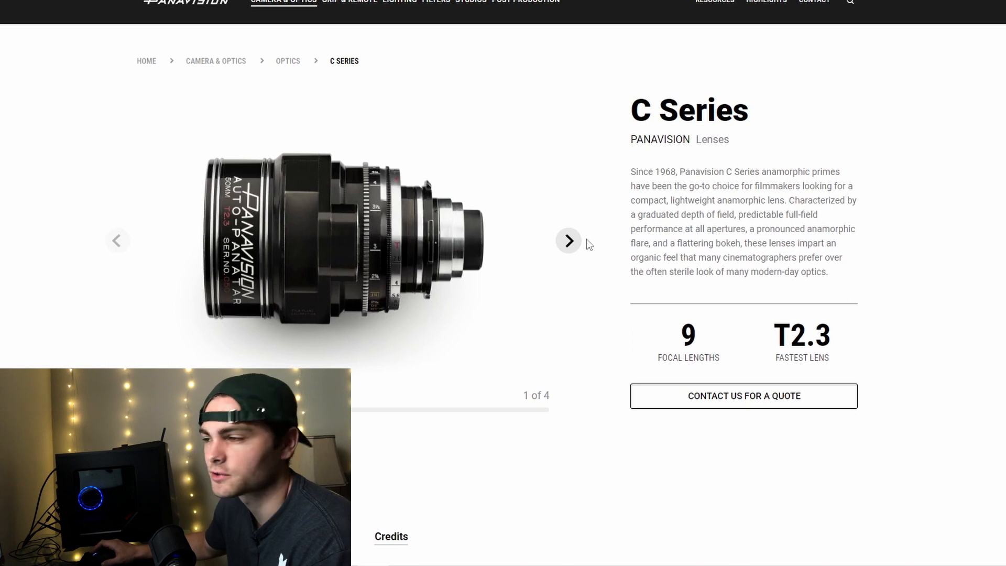
pyautogui.scroll(-2, 587, 255)
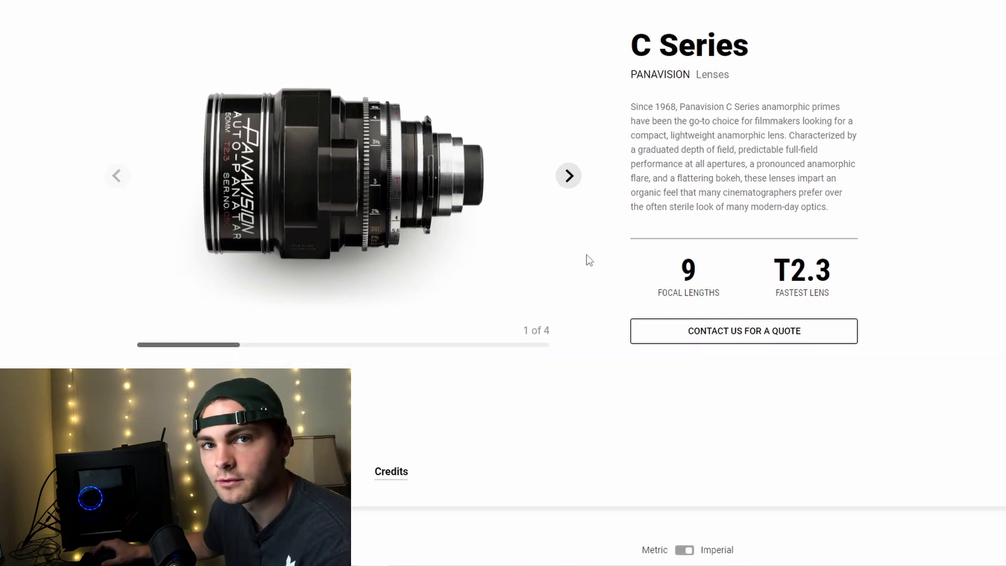
pyautogui.click(575, 183)
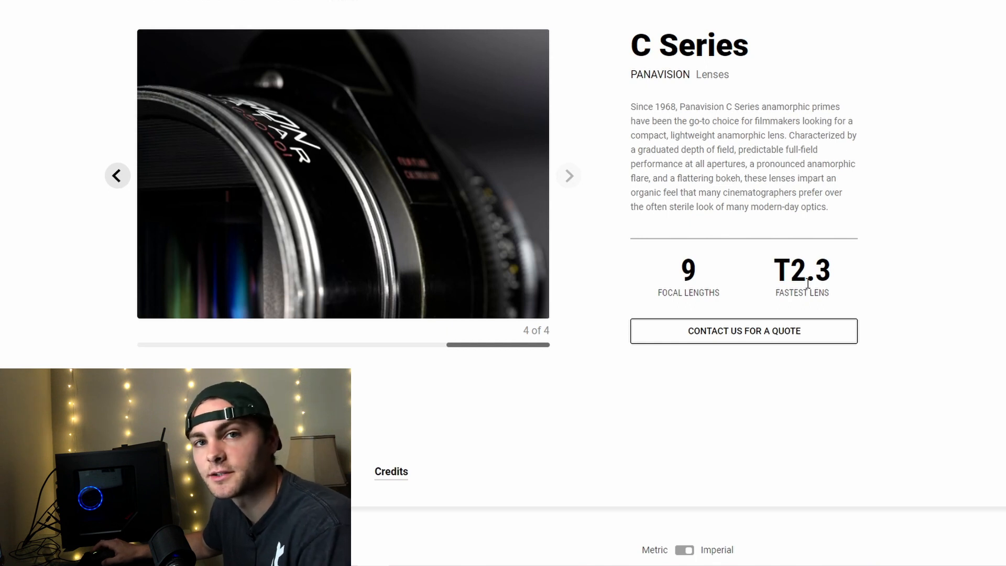
pyautogui.scroll(-8, 867, 286)
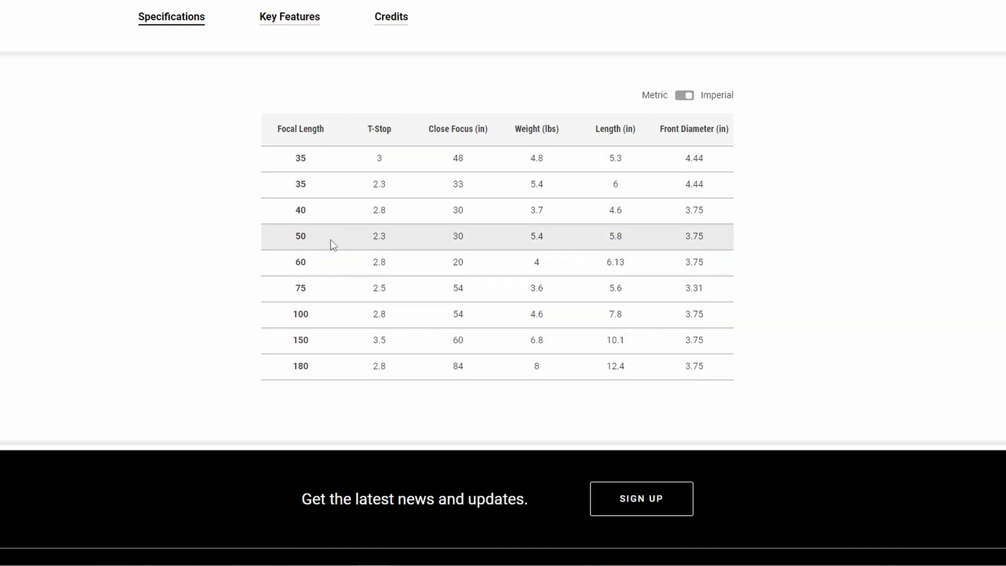
pyautogui.scroll(10, 332, 245)
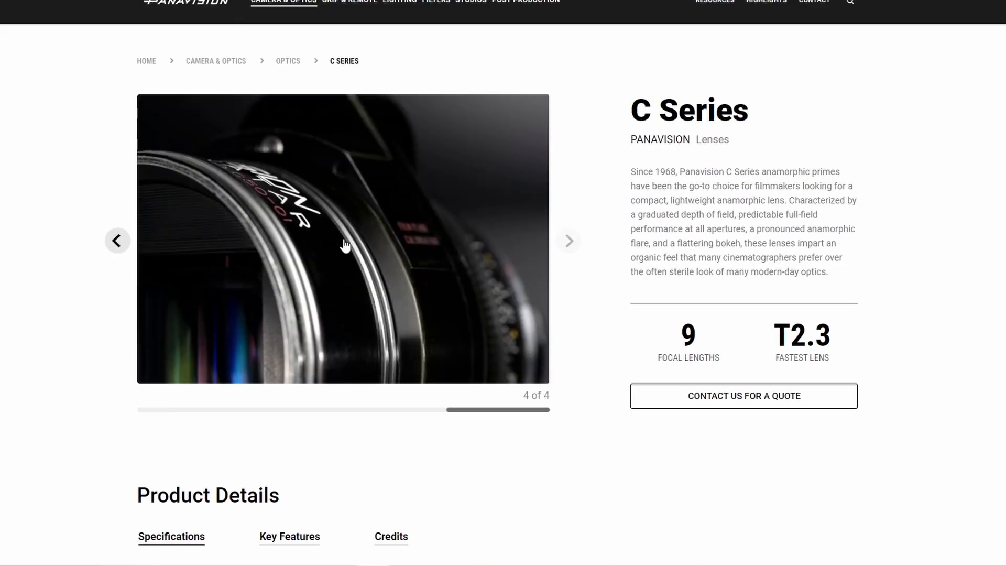
pyautogui.click(111, 241)
# Show the C Series production credits, view the Bad Times at the El Royale page, and return to the credits.
pyautogui.scroll(-8, 164, 321)
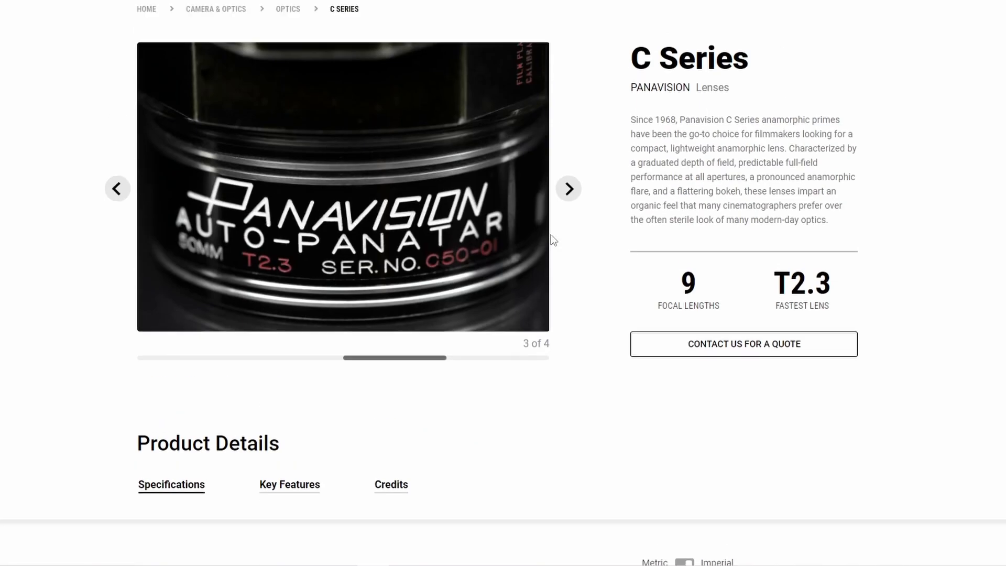
pyautogui.scroll(-8, 550, 238)
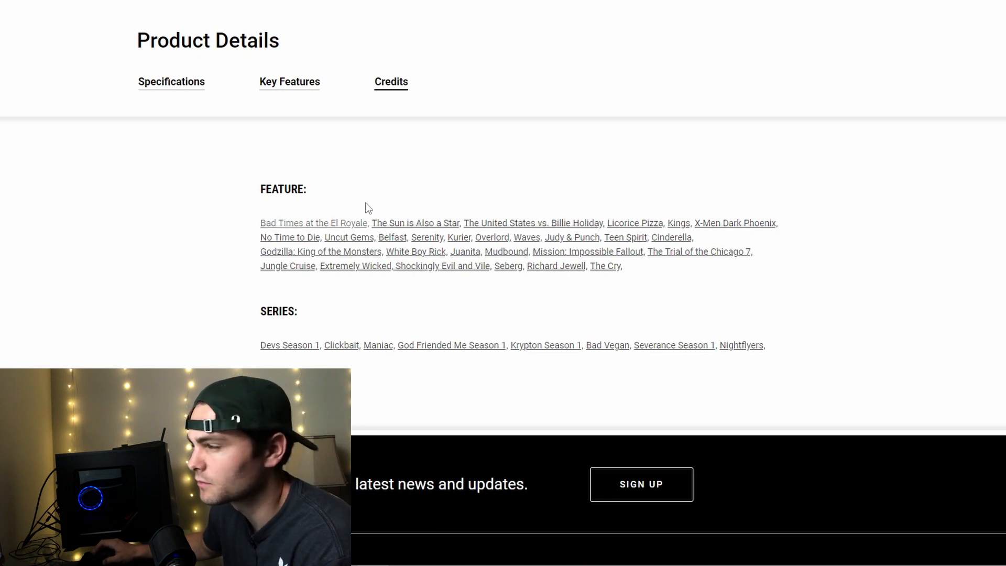
pyautogui.click(361, 225)
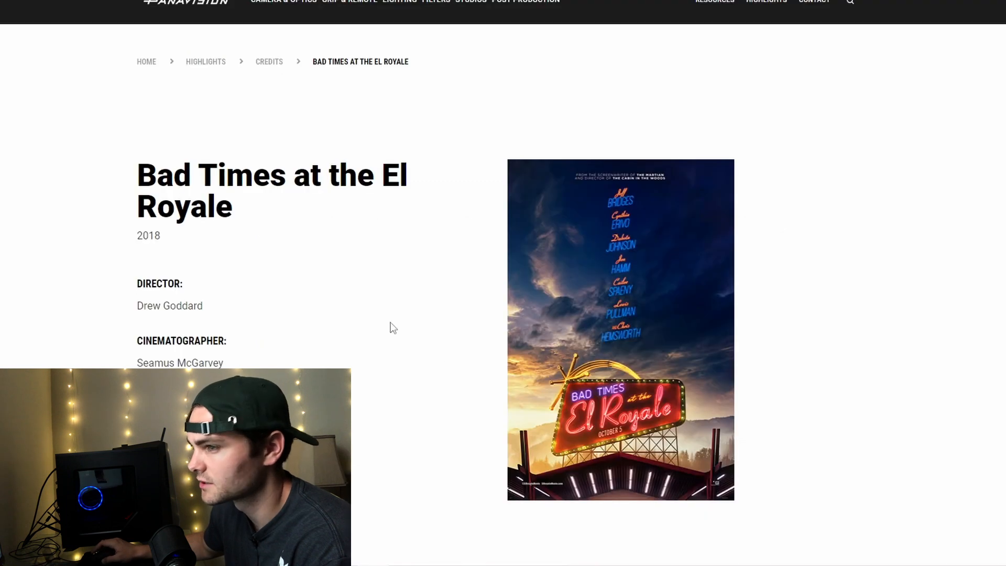
pyautogui.hotkey('alt', 'Left')
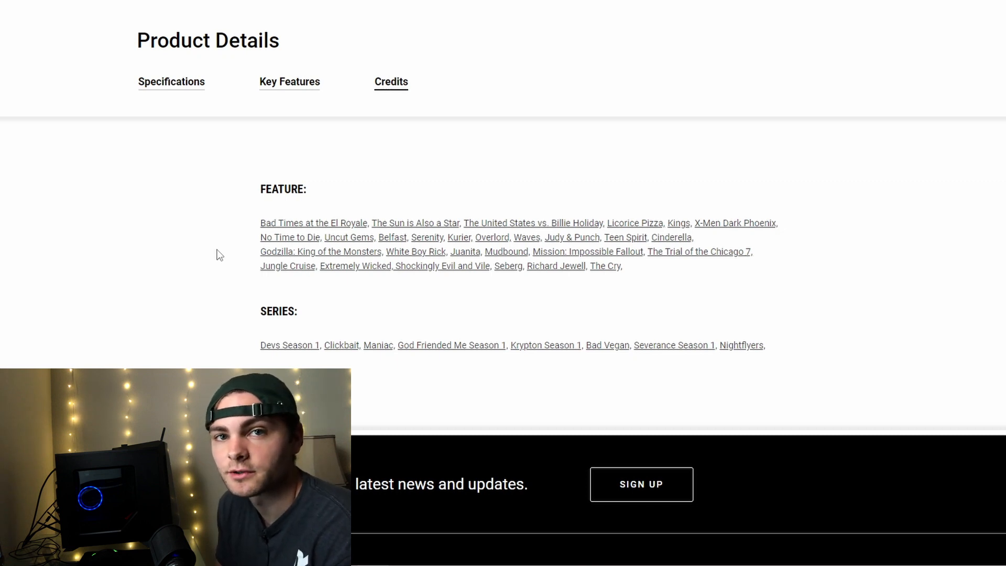
pyautogui.scroll(-1, 583, 195)
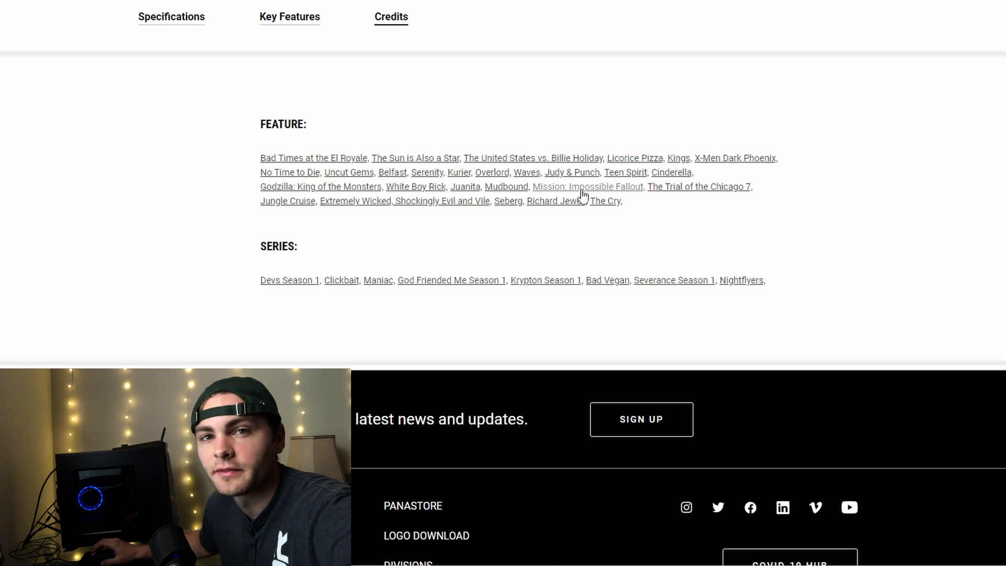
pyautogui.scroll(8, 583, 195)
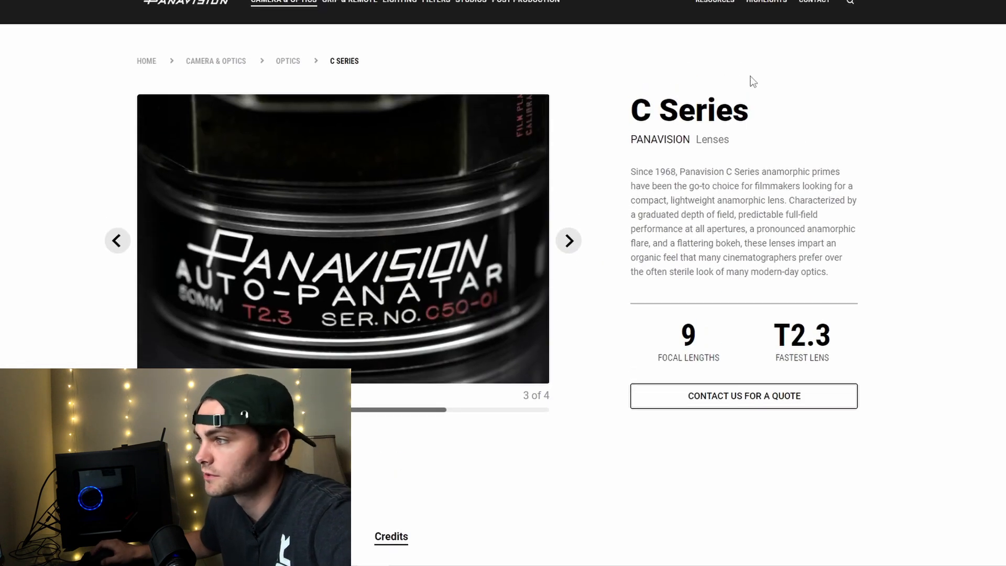
# Compare the C Series page with the E Series page and view both E Series lens photos.
pyautogui.click(754, 1)
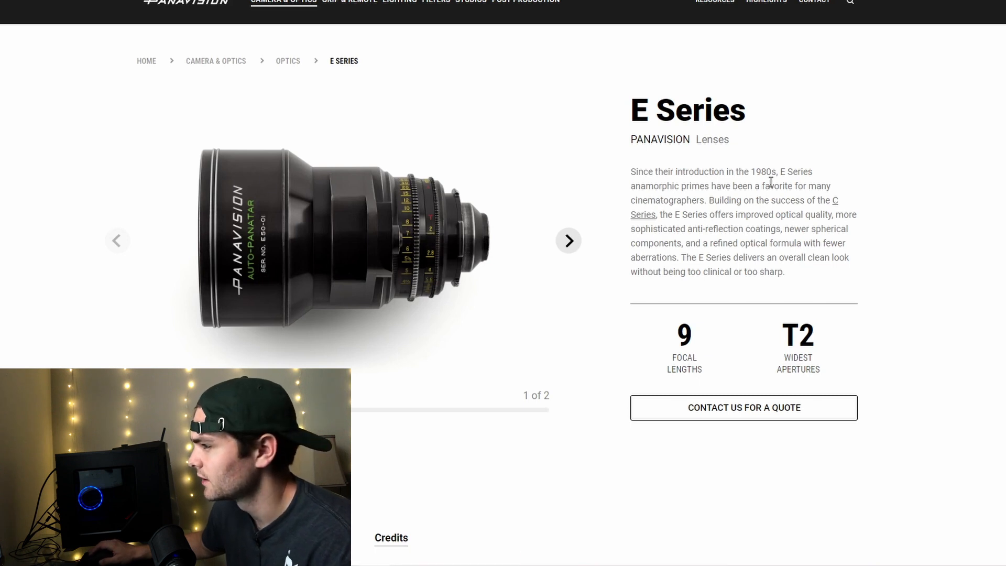
pyautogui.click(763, 0)
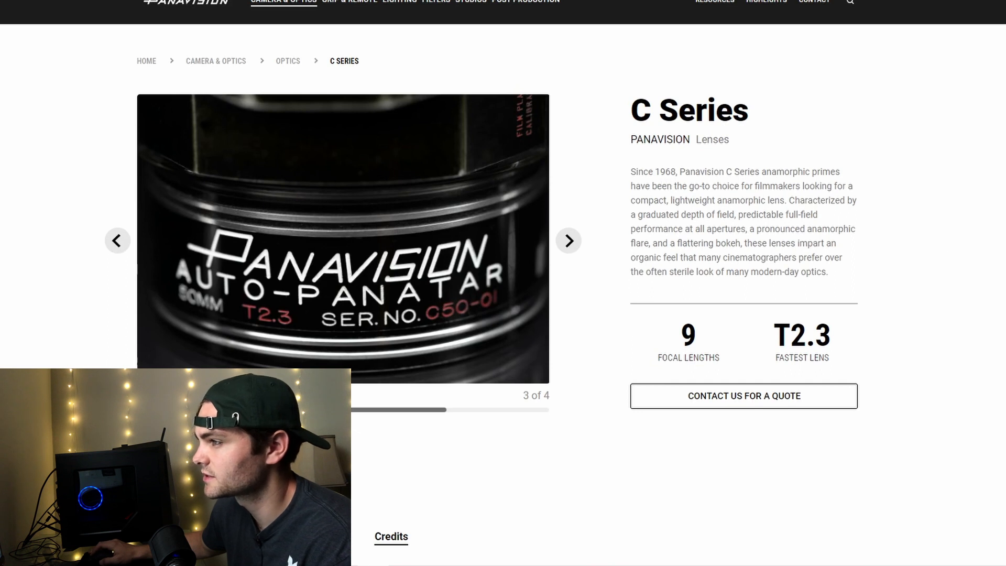
pyautogui.click(849, 0)
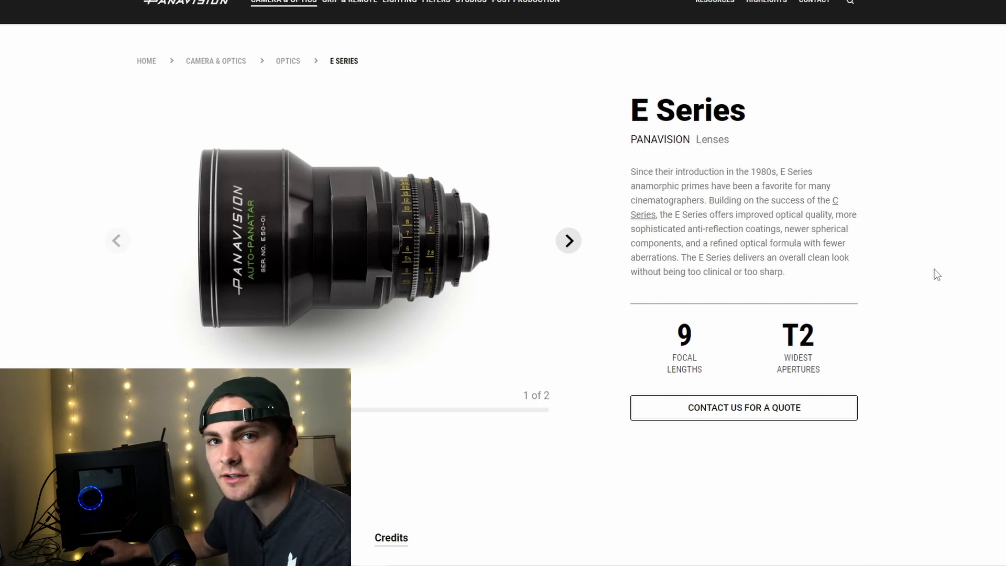
pyautogui.click(567, 242)
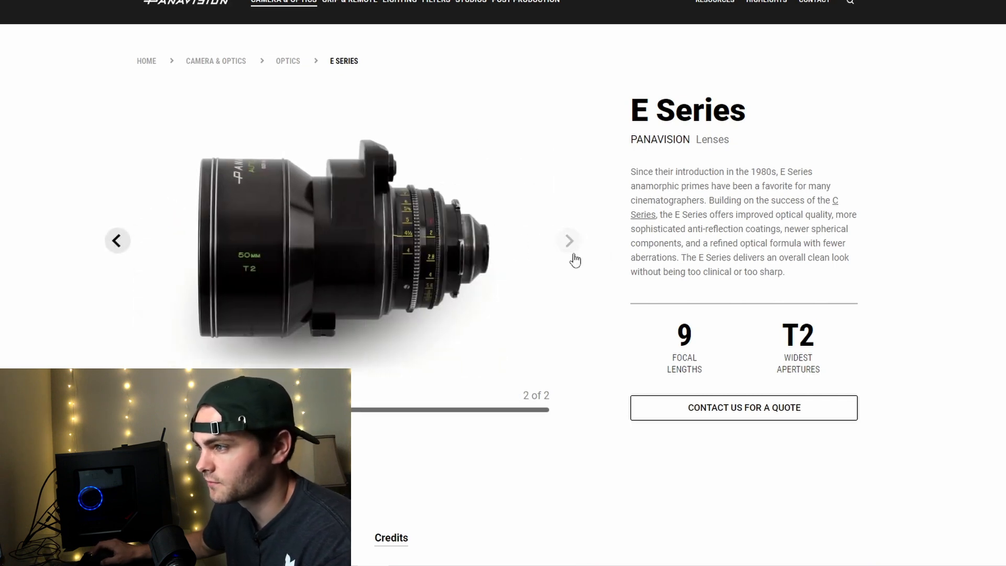
pyautogui.click(115, 244)
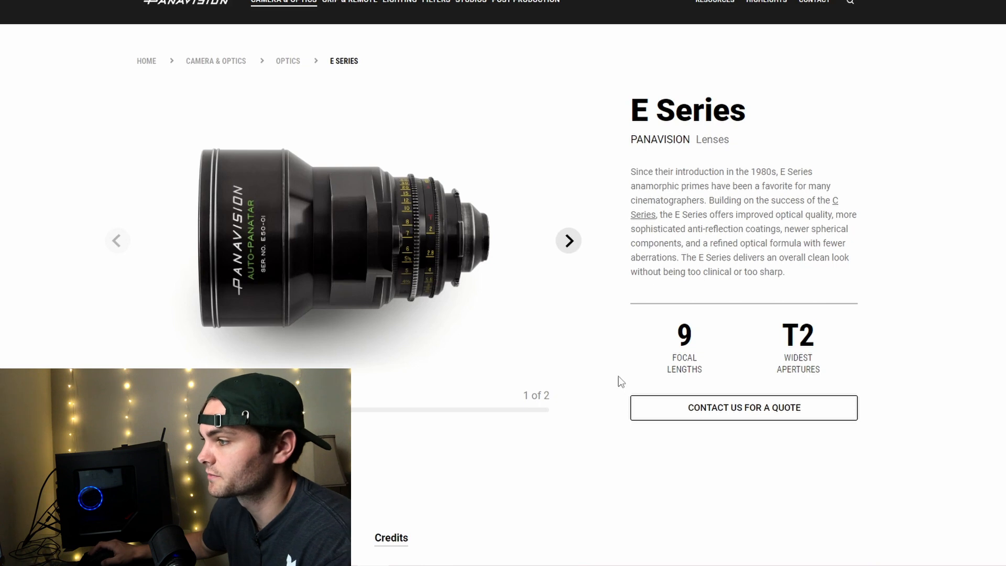
# Check the E Series production credits and switch to the Millennium XL2 camera page.
pyautogui.scroll(-10, 472, 303)
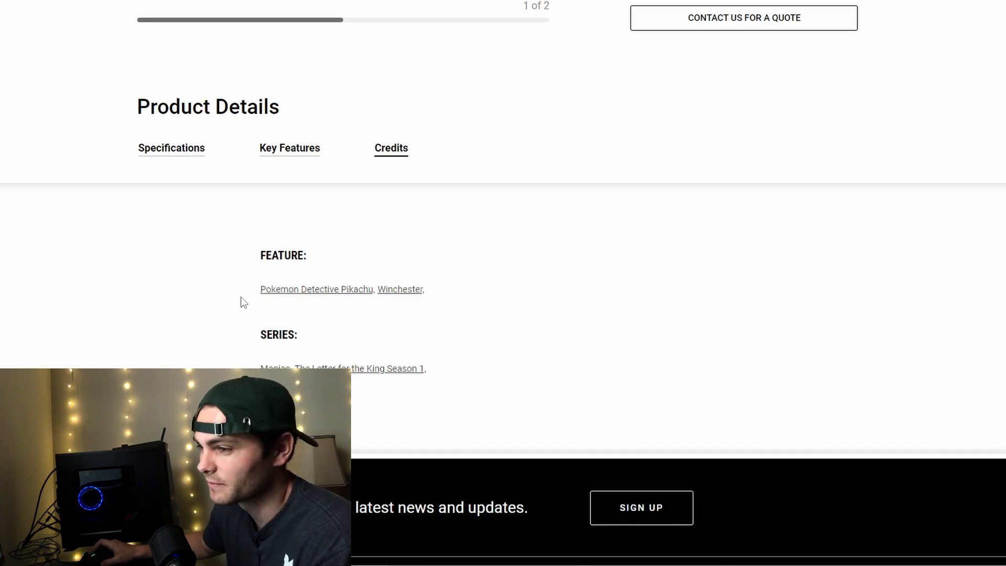
pyautogui.scroll(7, 237, 283)
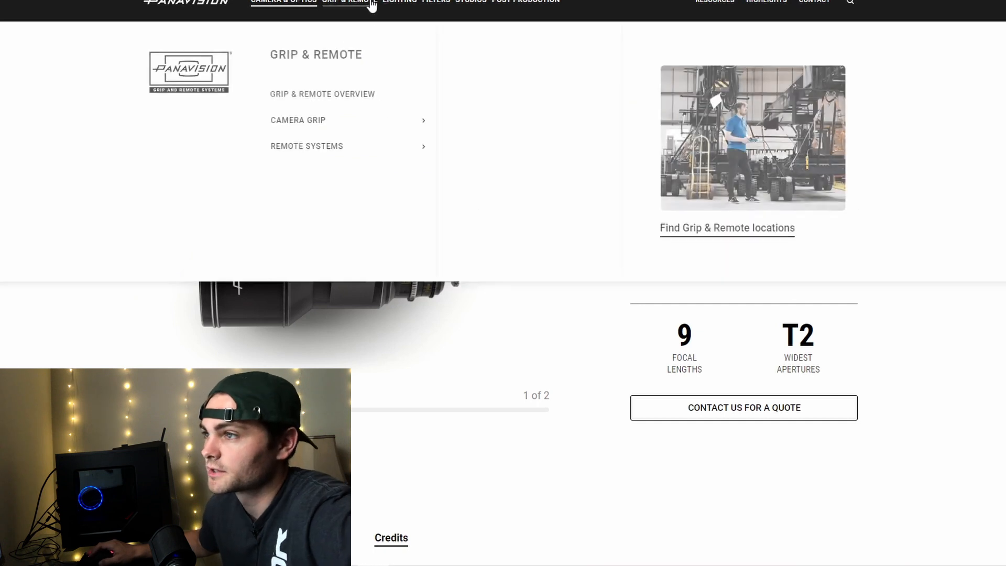
pyautogui.click(569, 240)
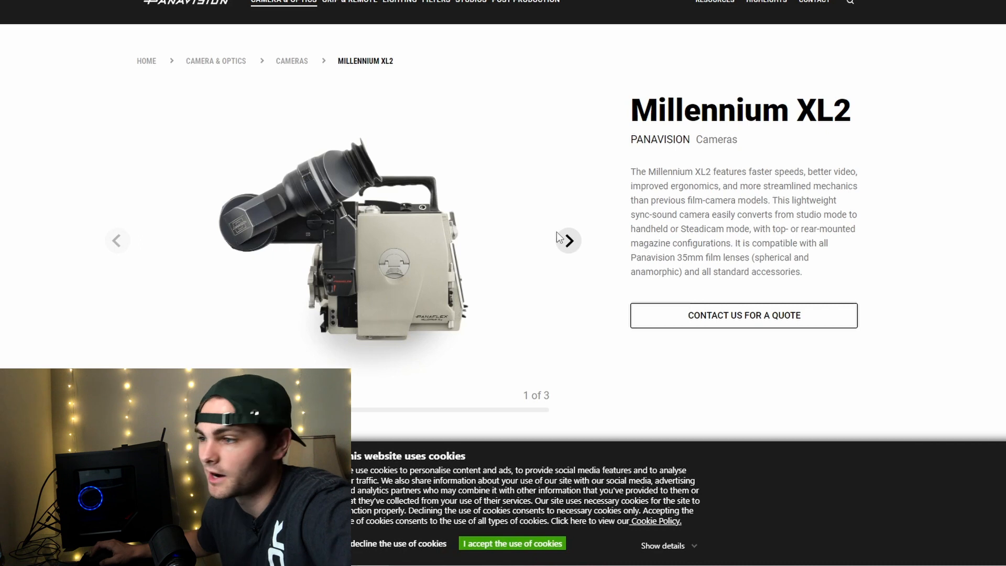
# View the three Millennium XL2 camera photos, accept the website's cookies, and show the camera's production credits.
pyautogui.click(568, 241)
pyautogui.click(569, 241)
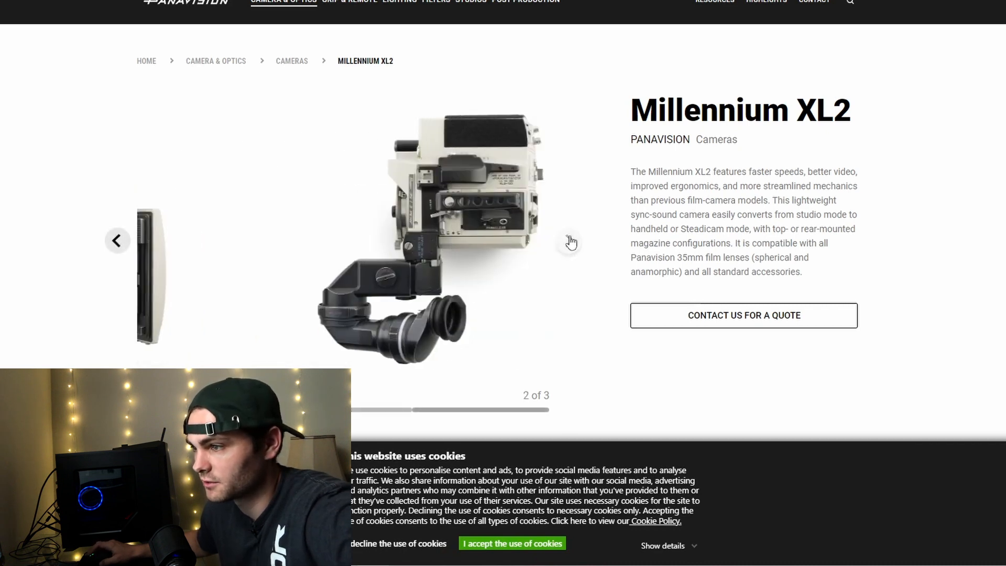
pyautogui.click(115, 242)
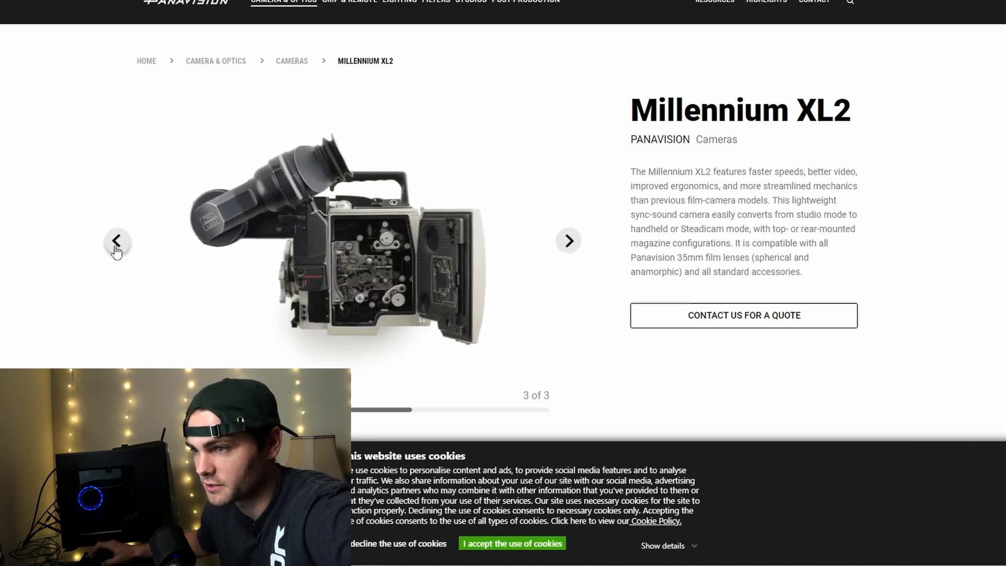
pyautogui.click(116, 242)
pyautogui.click(490, 540)
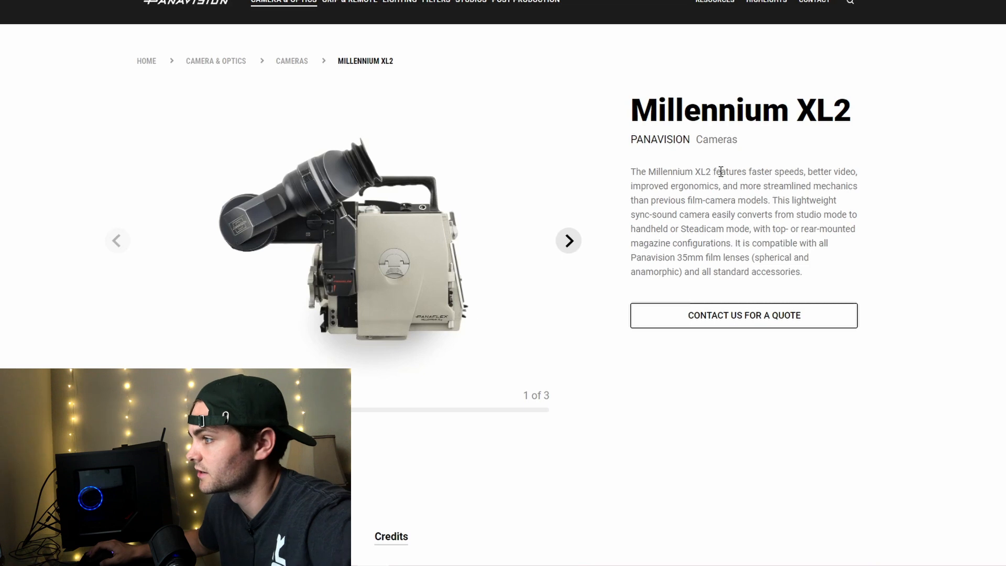
pyautogui.scroll(-8, 194, 210)
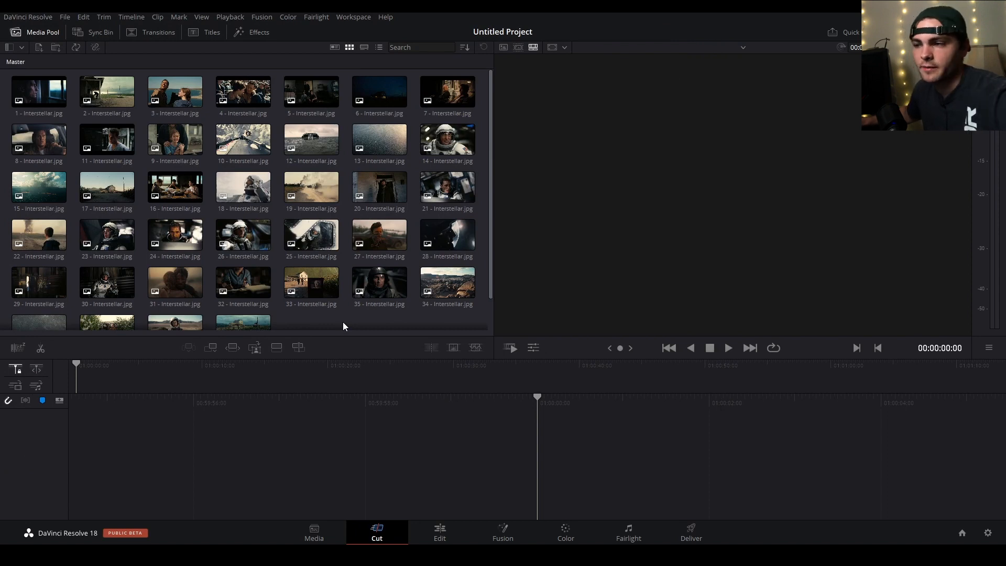
# In DaVinci Resolve, browse the Interstellar stills in the media pool and step through the timeline's clips on the Color page.
pyautogui.scroll(-1, 315, 220)
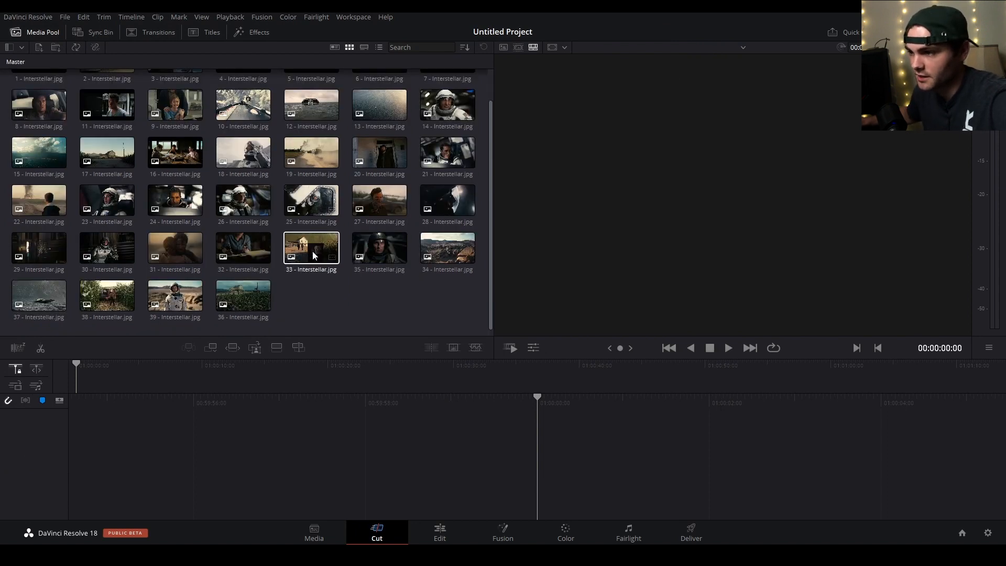
pyautogui.scroll(1, 325, 305)
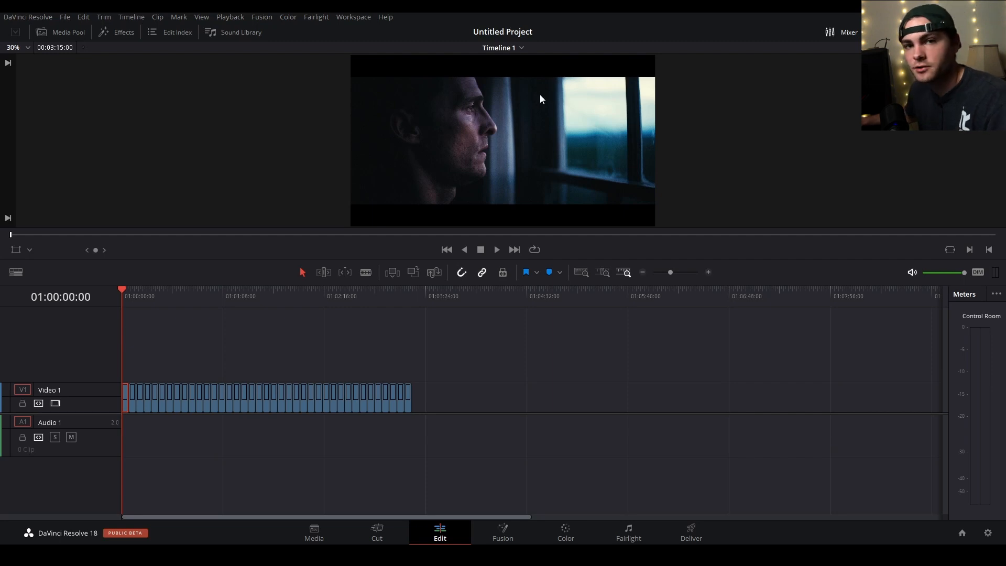
pyautogui.hotkey('shift', '6')
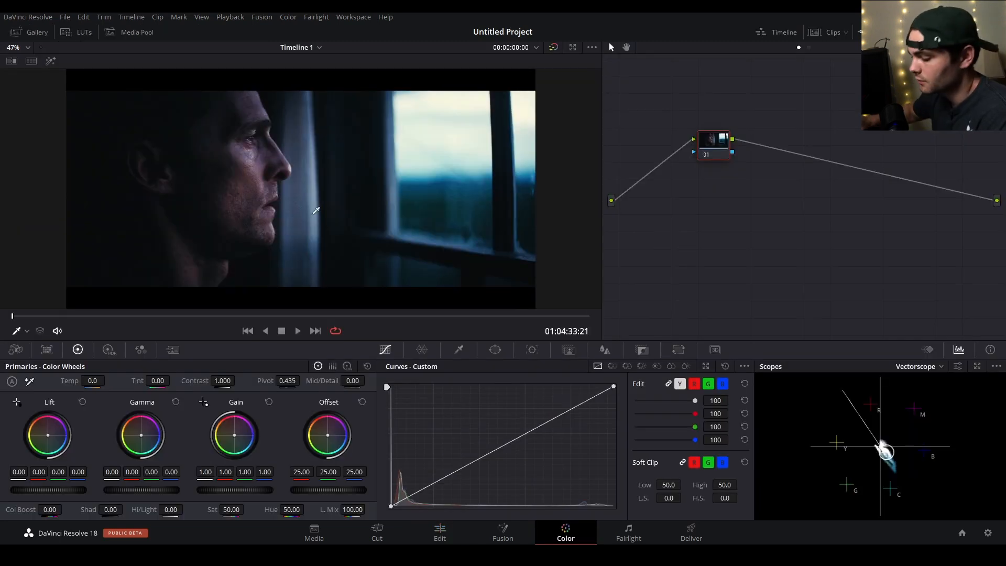
pyautogui.press('Up')
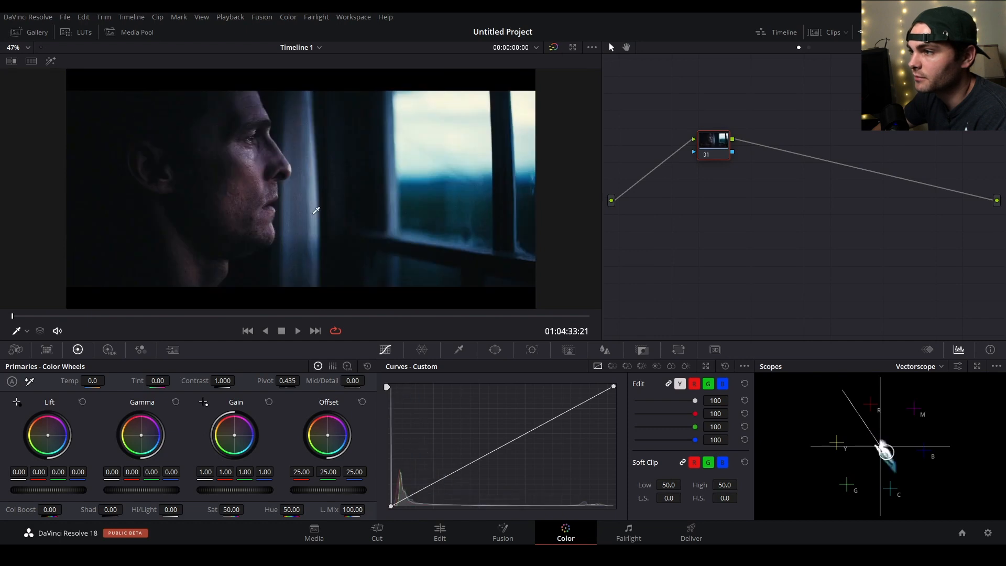
pyautogui.press('Down')
pyautogui.press('Up')
pyautogui.press('Down')
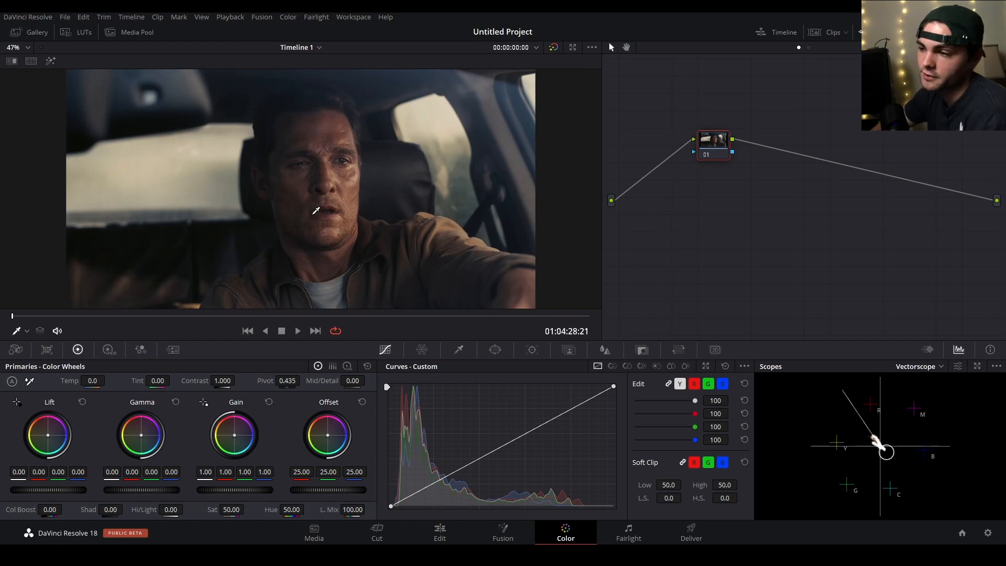
pyautogui.press('Up')
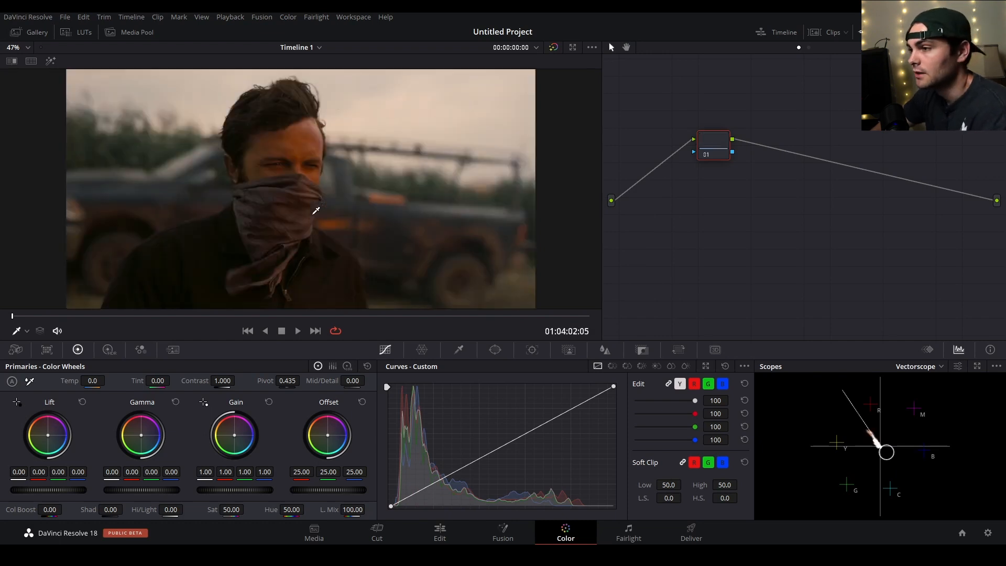
pyautogui.press('Down')
pyautogui.press('Down')
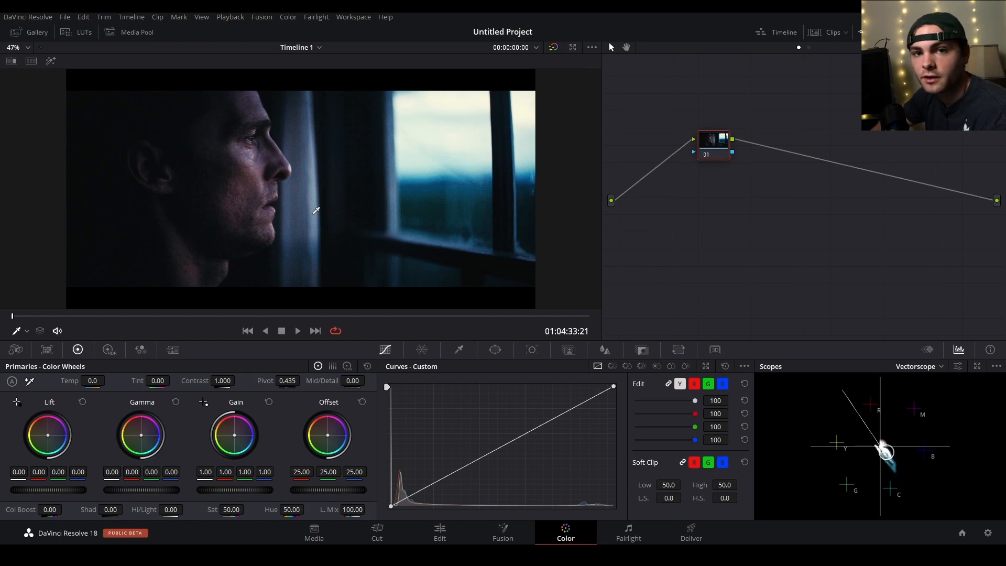
# Show the waveform in a floating scopes window beside the image of the man at the window.
pyautogui.hotkey('ctrl', 'shift', 'w')
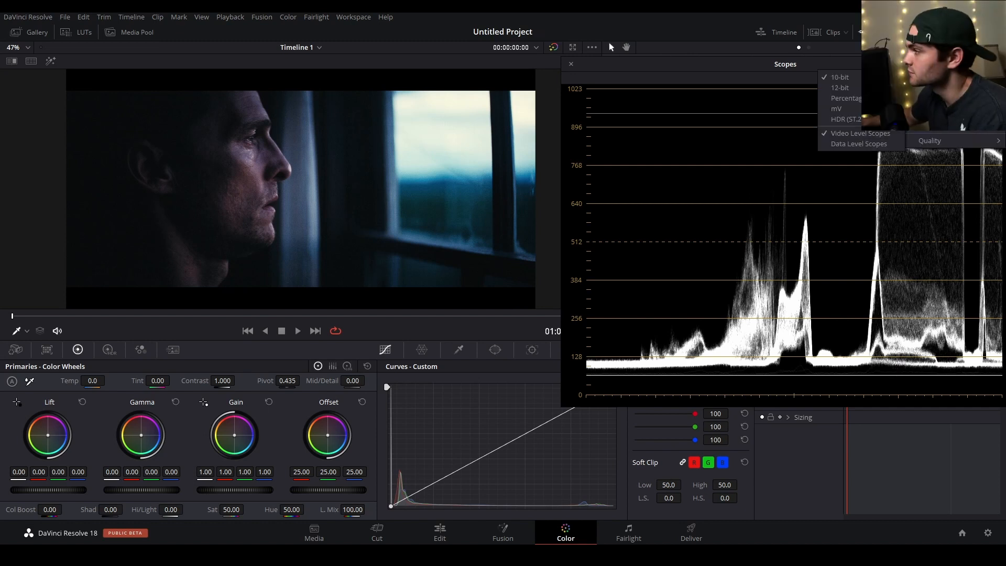
pyautogui.click(346, 241)
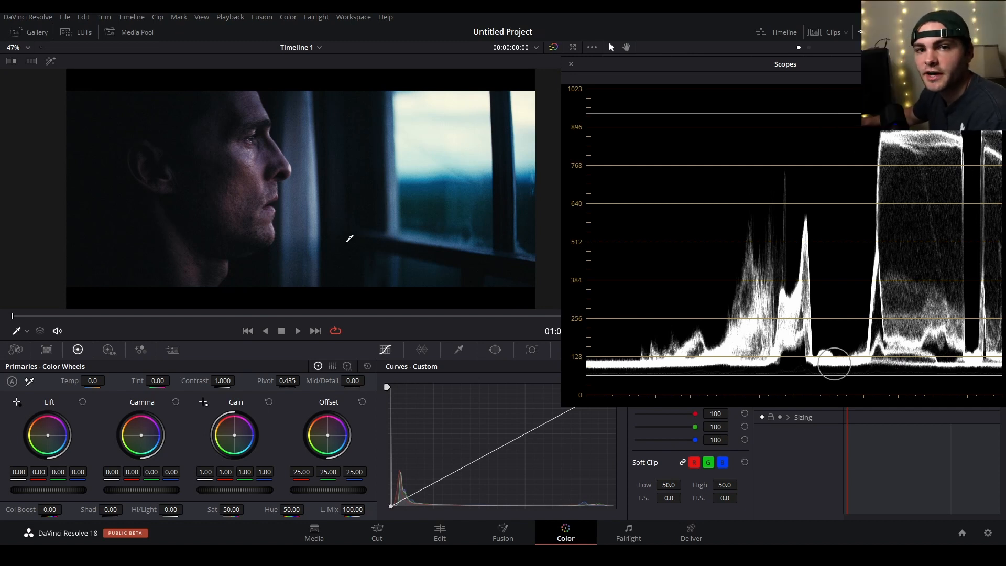
# Try crushing the shadows by moving the custom curve's black point inward, and return the point to its corner.
pyautogui.moveTo(390, 506); pyautogui.dragTo(398, 512)
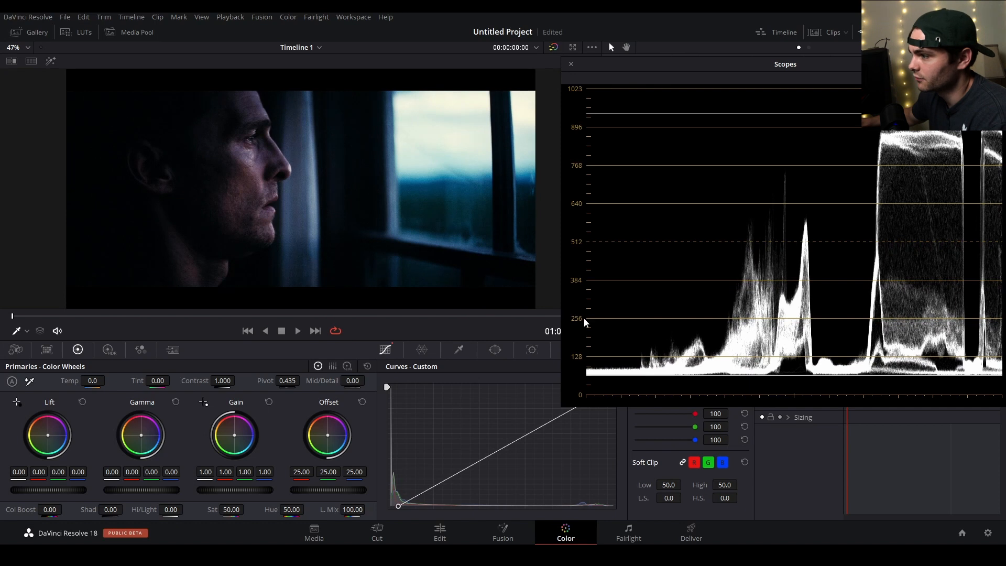
pyautogui.moveTo(398, 508)
pyautogui.mouseDown()
pyautogui.moveTo(408, 510)
pyautogui.moveTo(396, 512)
pyautogui.mouseUp()
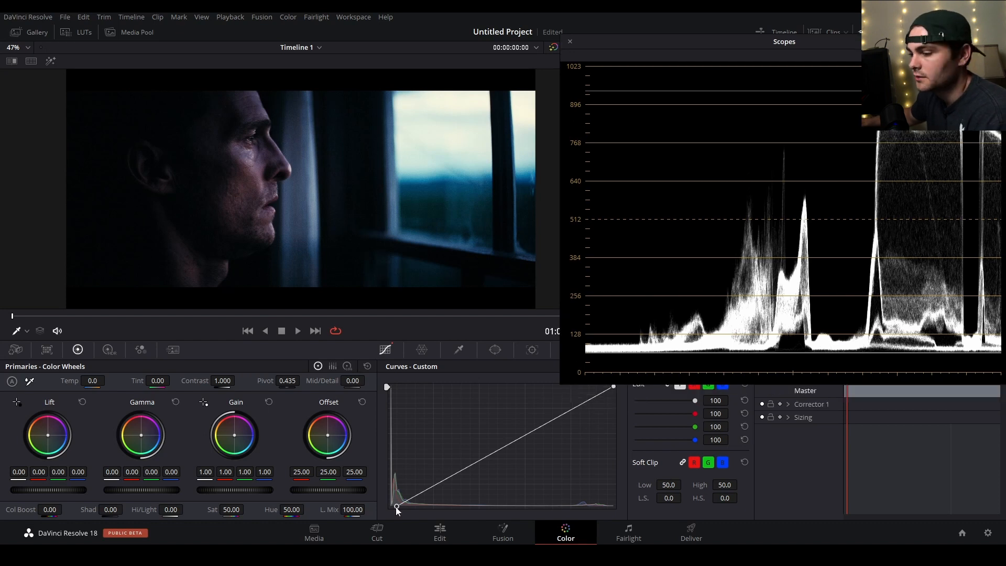
pyautogui.moveTo(398, 505); pyautogui.dragTo(390, 506)
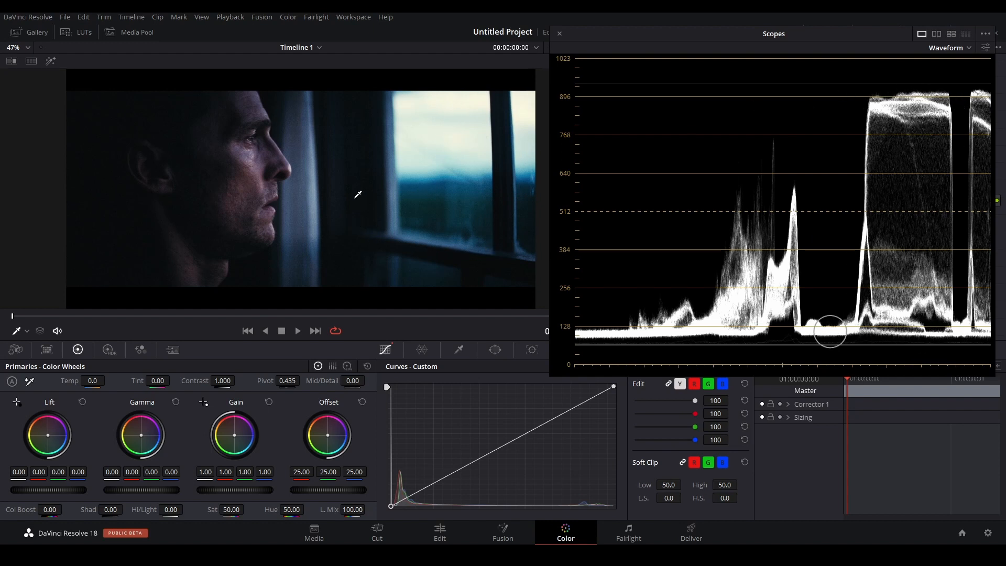
# Try brightening the highlights by moving the custom curve's white point inward, and return the point to its corner.
pyautogui.moveTo(614, 388); pyautogui.dragTo(607, 383)
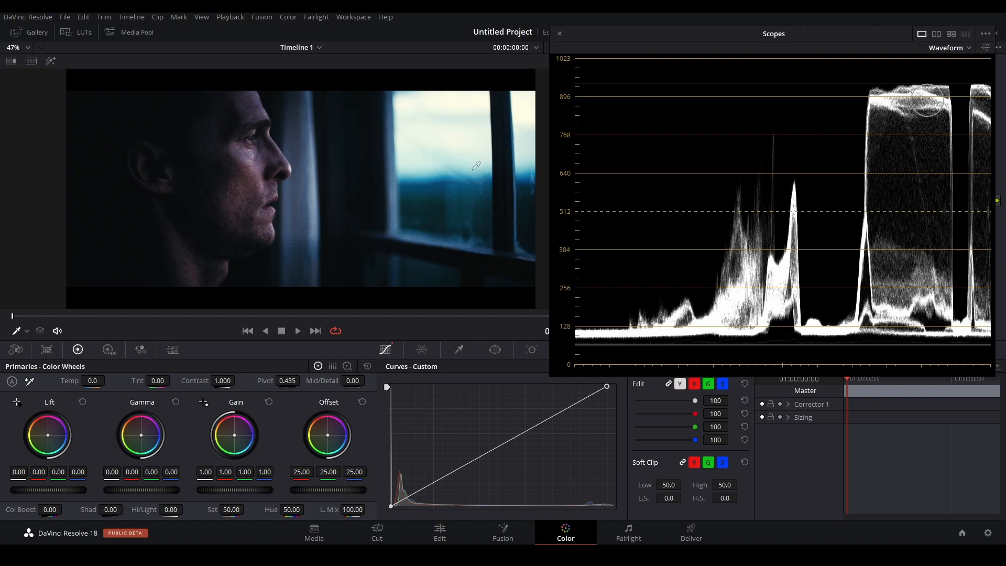
pyautogui.moveTo(605, 384); pyautogui.dragTo(584, 376)
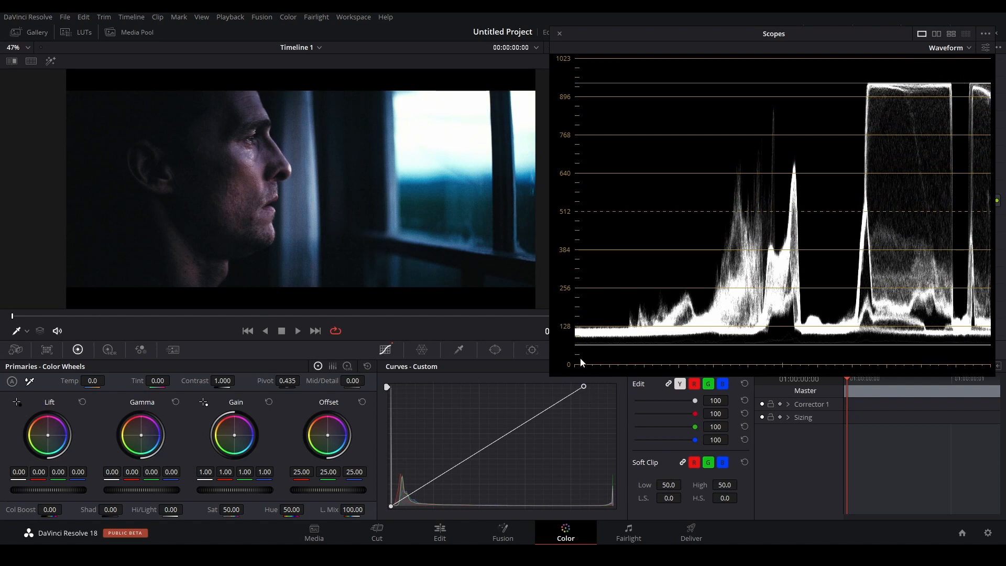
pyautogui.moveTo(585, 386); pyautogui.dragTo(614, 387)
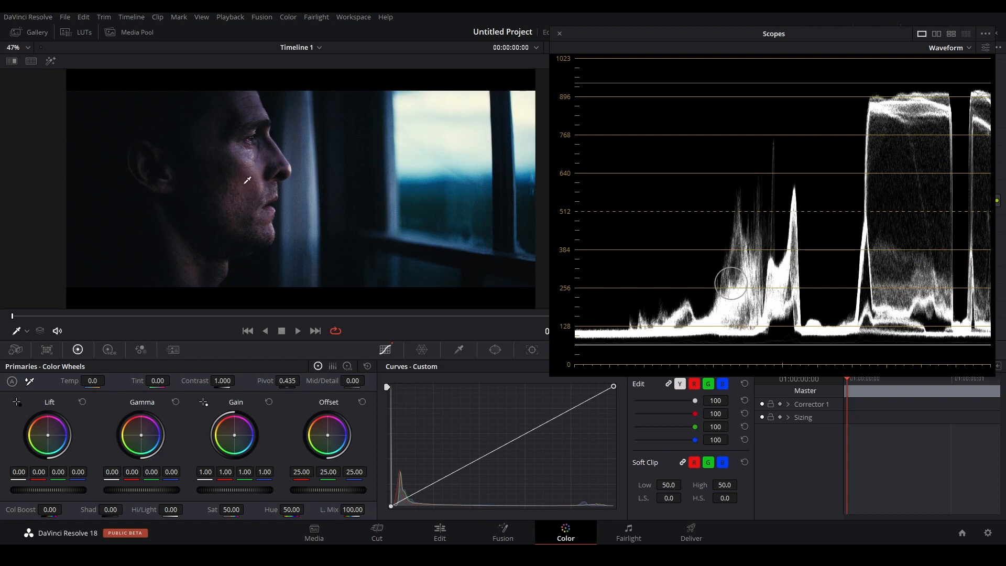
# Move the scopes window clear of the node graph and toggle the Exposure node to compare its false-color view.
pyautogui.moveTo(636, 47); pyautogui.dragTo(629, 203)
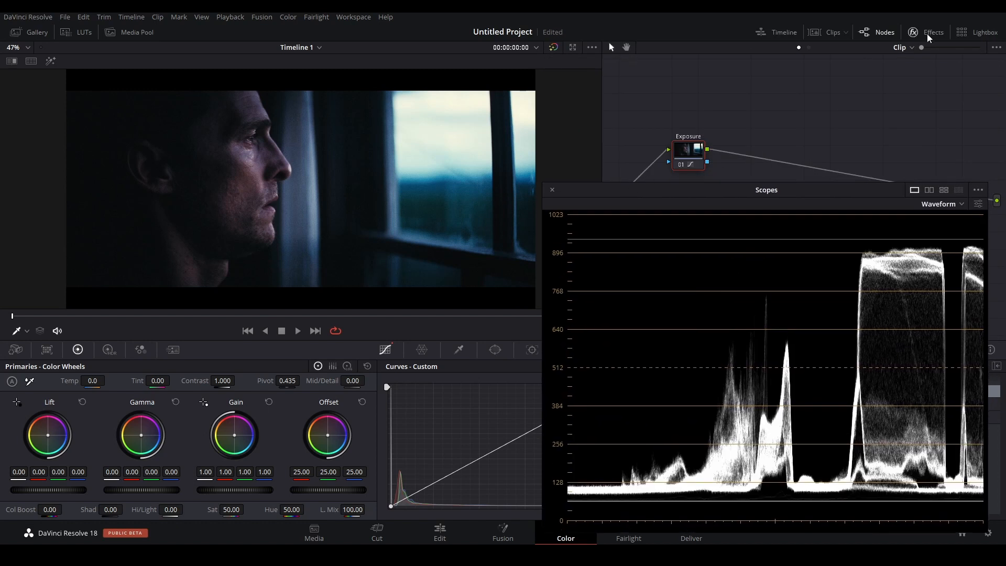
pyautogui.moveTo(706, 191); pyautogui.dragTo(698, 283)
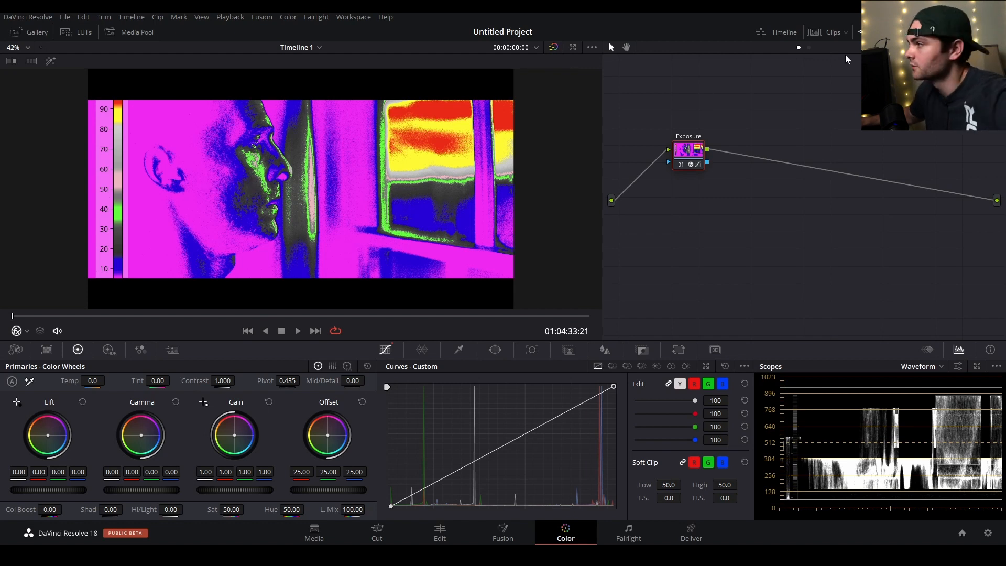
pyautogui.hotkey('ctrl', 'd')
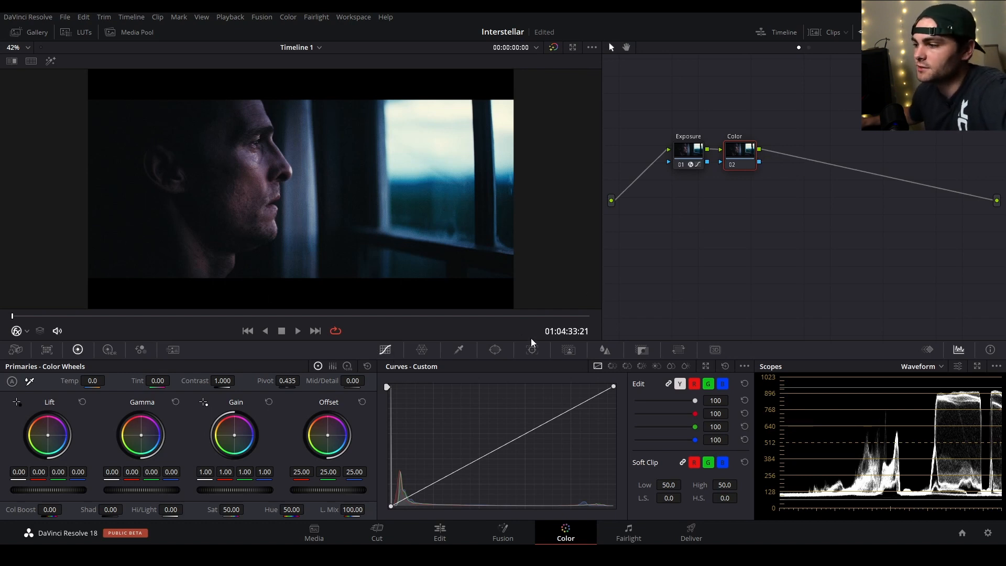
# Check the window and curve palettes for the Color node and set the scopes to Parade.
pyautogui.click(499, 348)
pyautogui.click(386, 349)
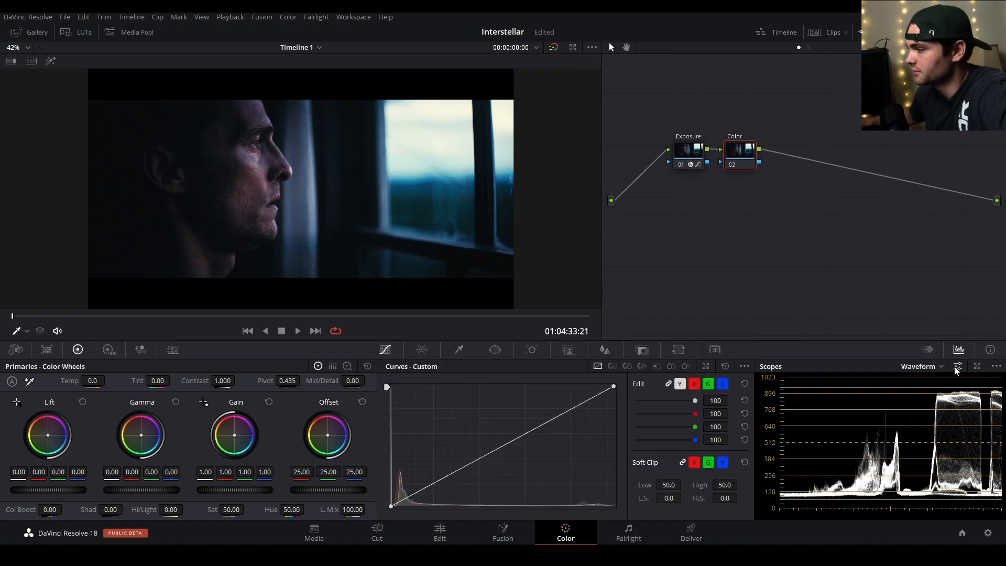
pyautogui.click(920, 367)
pyautogui.click(920, 392)
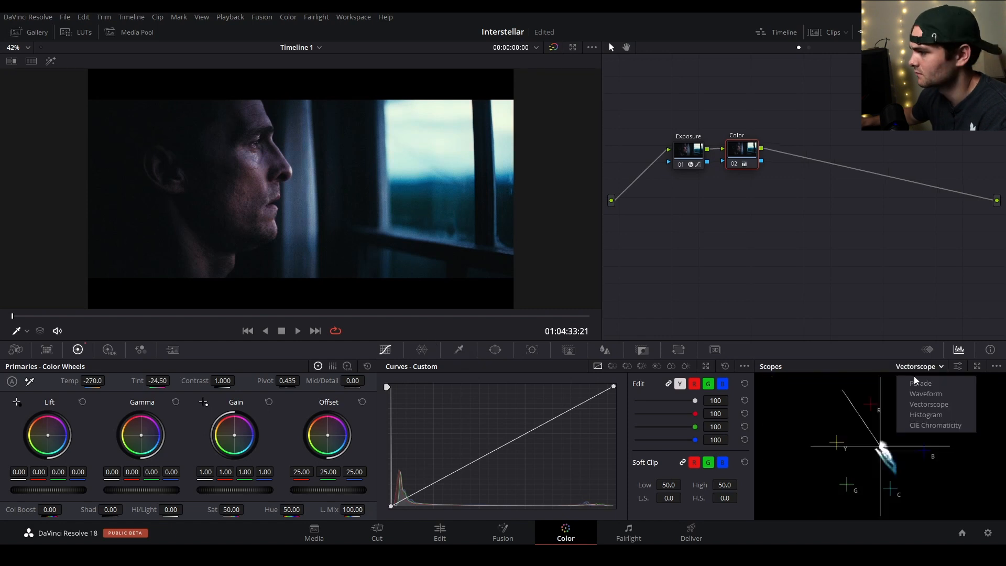
pyautogui.click(917, 379)
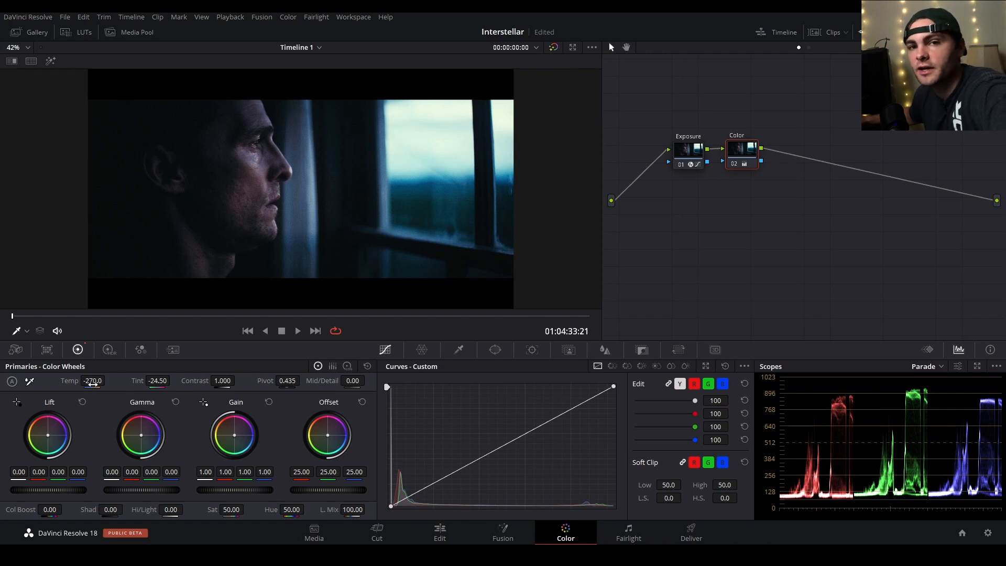
# Set the Color node's temperature to -320 and its tint to -41.
pyautogui.moveTo(92, 383); pyautogui.dragTo(78, 383)
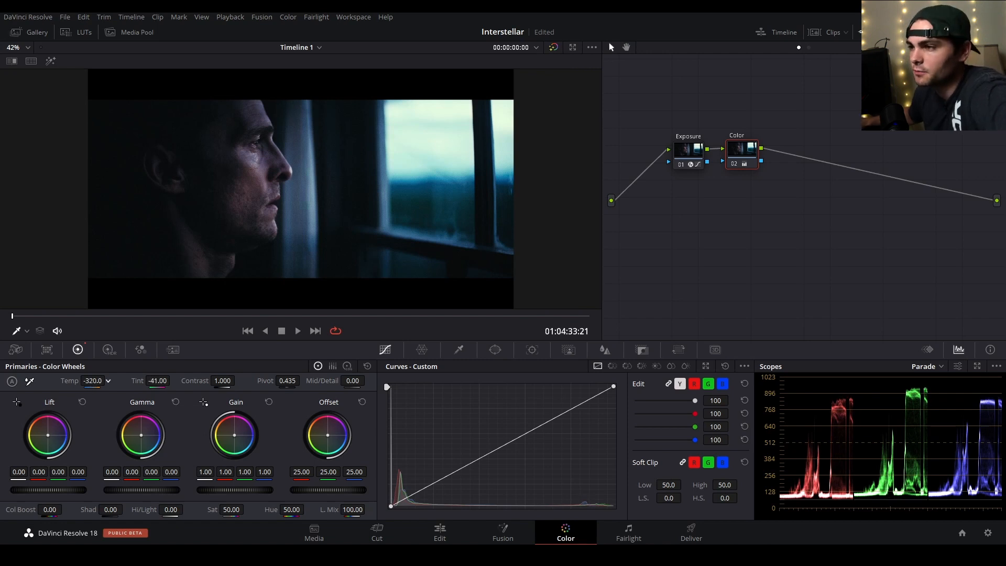
pyautogui.click(280, 241)
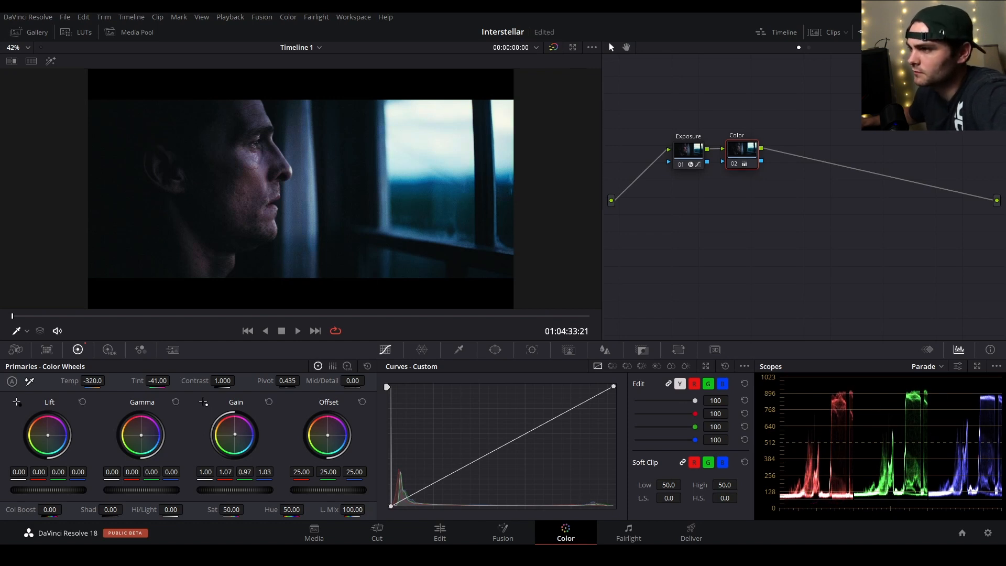
# Toggle the Color node off and on to compare the image with and without the cool grade, leaving it disabled.
pyautogui.hotkey('ctrl', 'd')
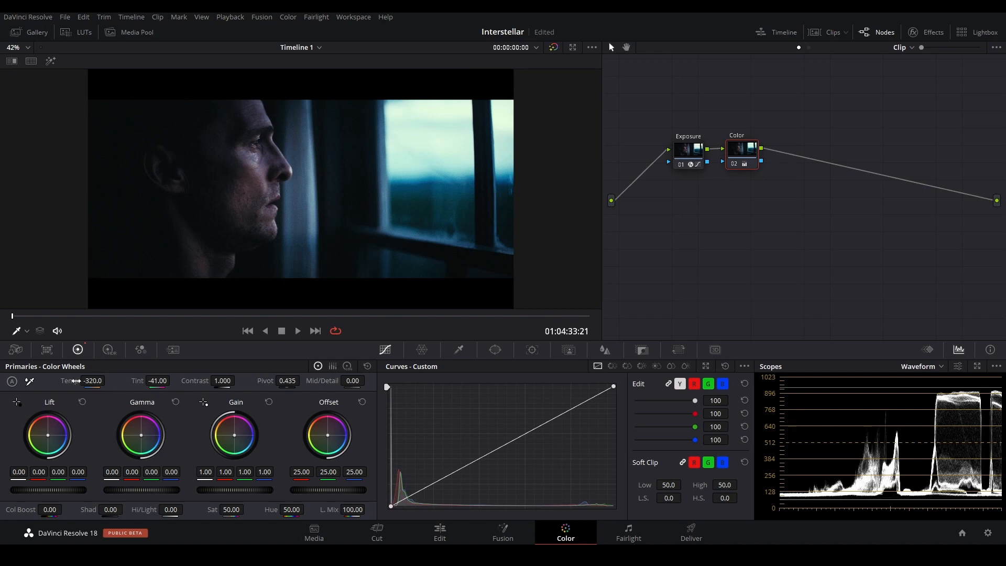
pyautogui.hotkey('ctrl', 'd')
pyautogui.hotkey('ctrl', 'd')
pyautogui.hotkey('ctrl', 'd')
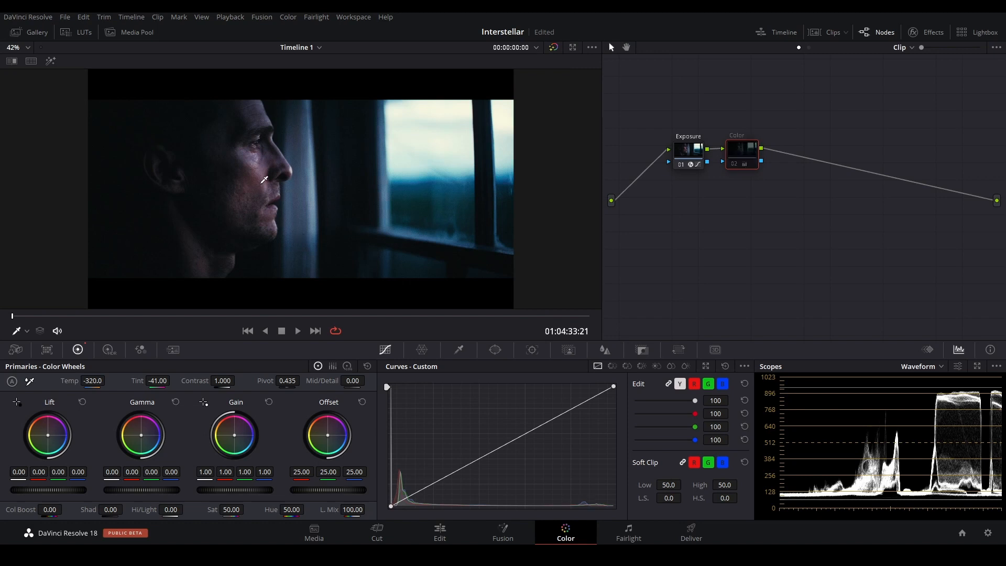
# Inspect the face and window without the Color node, re-enable the node, and examine the face close up.
pyautogui.scroll(5, 256, 195)
pyautogui.scroll(-3, 246, 210)
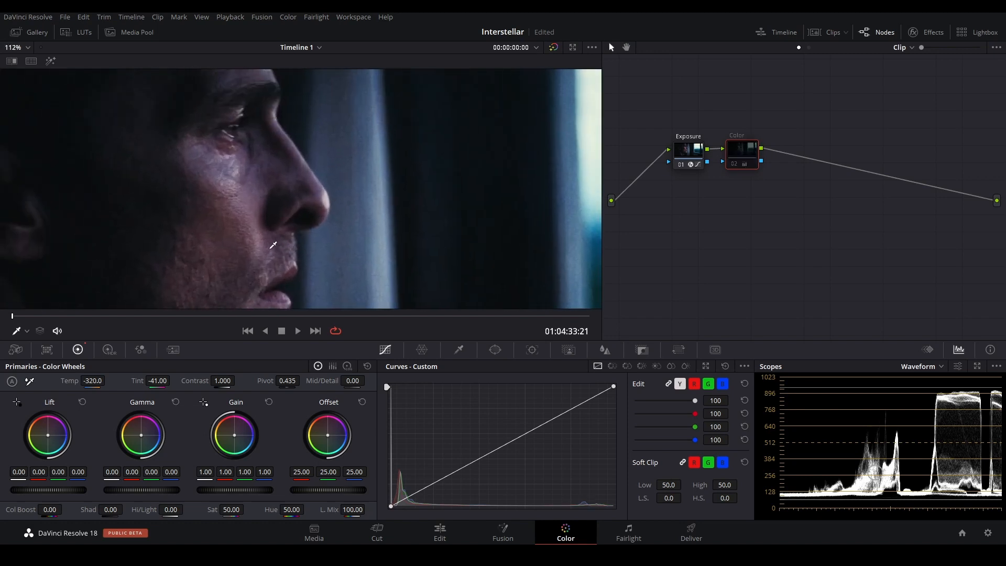
pyautogui.scroll(-3, 220, 220)
pyautogui.scroll(2, 507, 184)
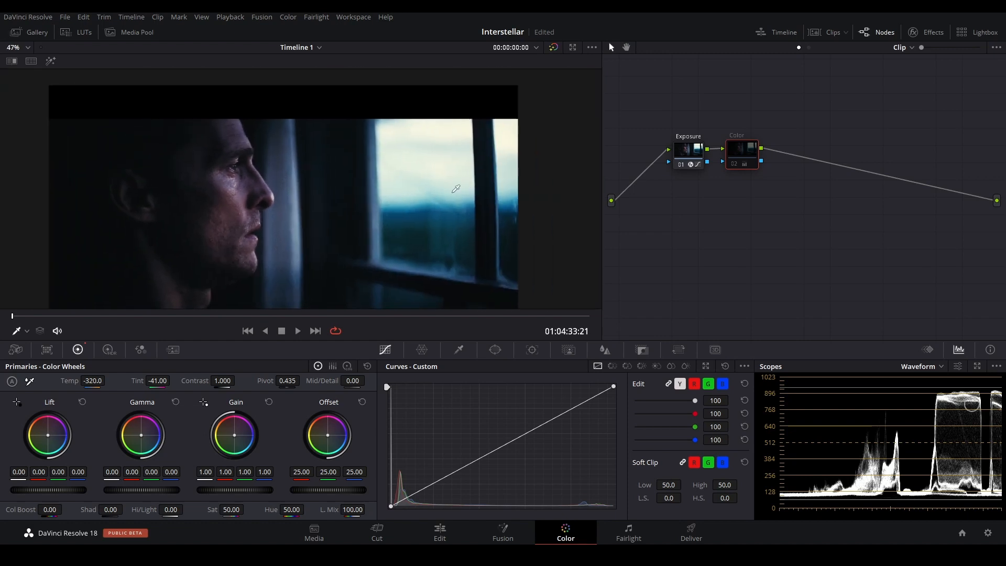
pyautogui.scroll(1, 455, 149)
pyautogui.scroll(-2, 398, 168)
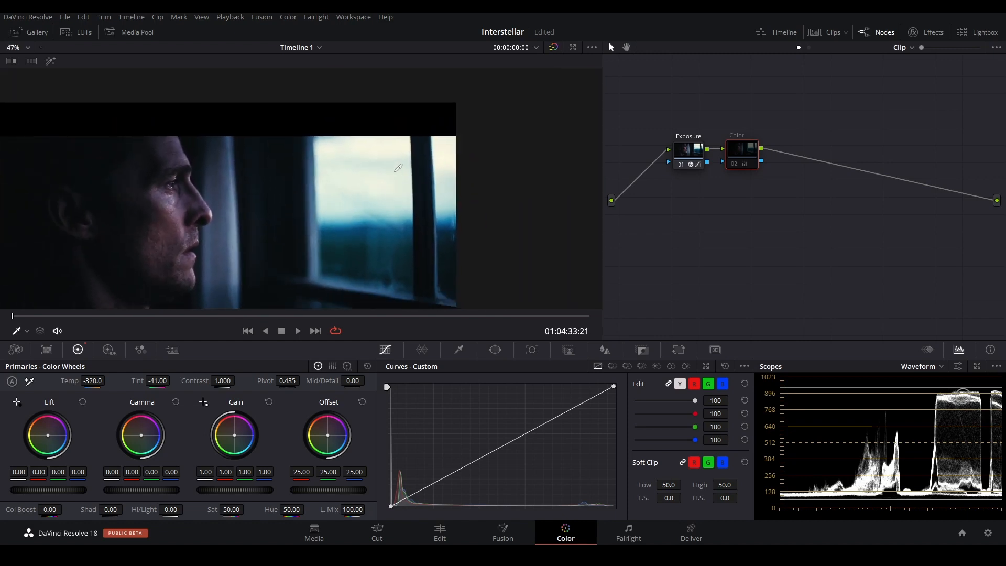
pyautogui.scroll(-1, 399, 168)
pyautogui.hotkey('ctrl', 'd')
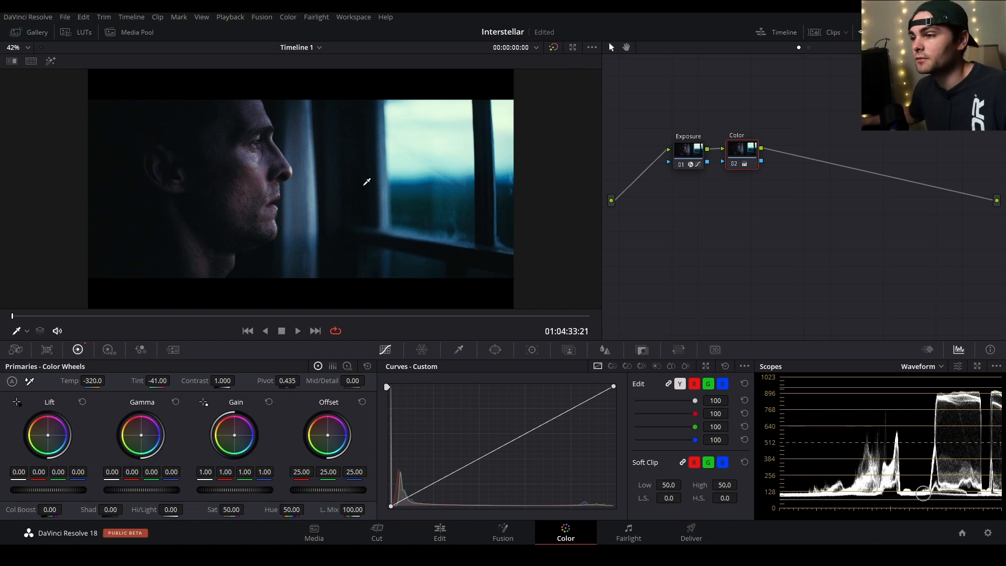
pyautogui.scroll(5, 243, 164)
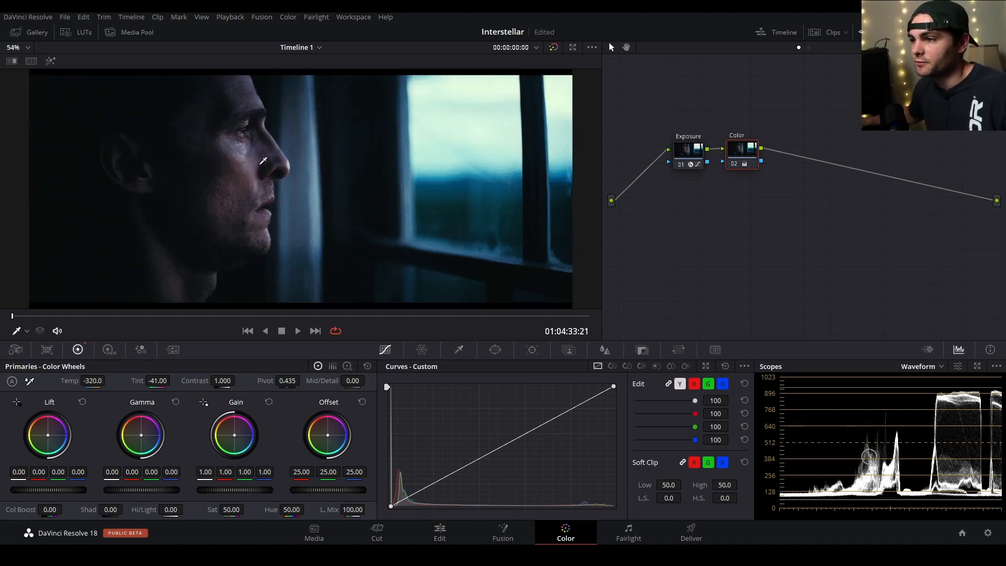
pyautogui.moveTo(216, 174); pyautogui.dragTo(306, 209)
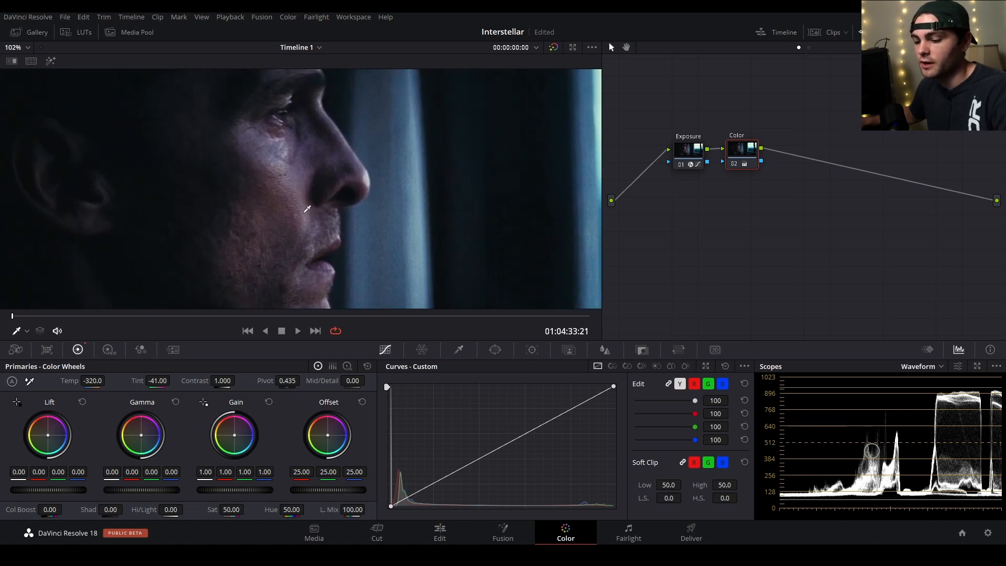
# Add a serial node after the Color node and sample the face's skin with the HSL qualifier.
pyautogui.hotkey('shift', 'z')
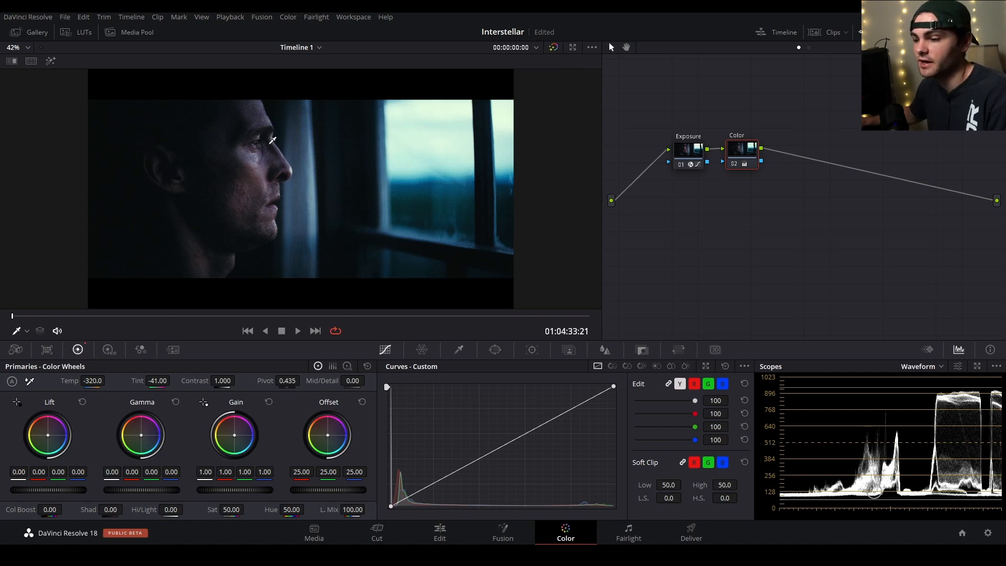
pyautogui.hotkey('alt', 's')
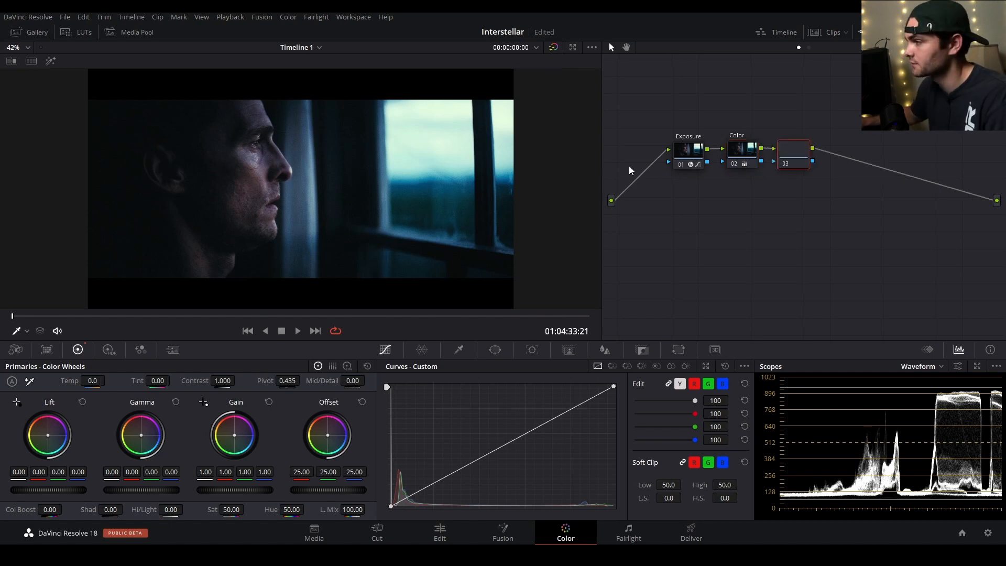
pyautogui.click(272, 139)
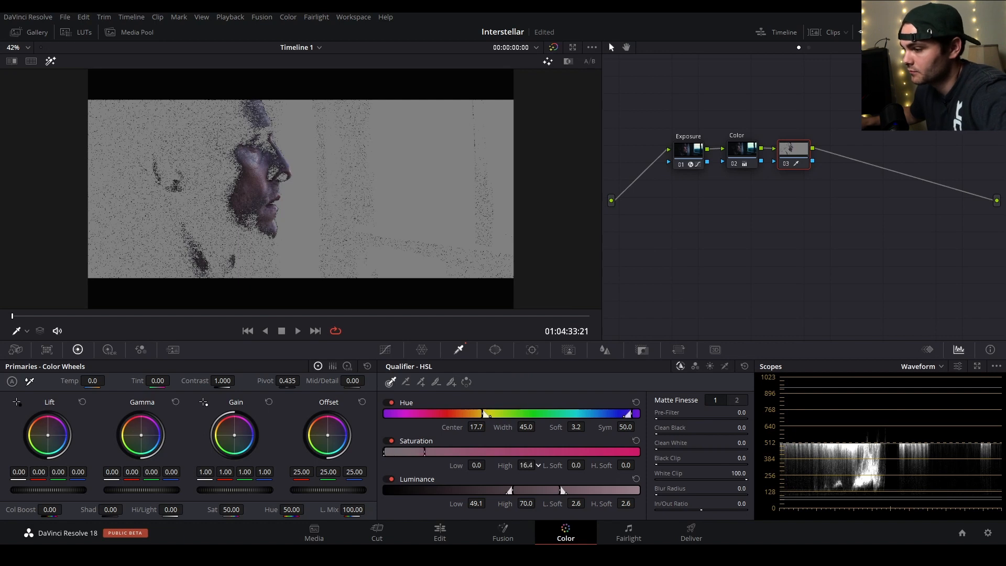
# Resample the skin tones across the cheek, brow and nose to refine the highlighted HSL key on node 03.
pyautogui.moveTo(475, 503)
pyautogui.mouseDown()
pyautogui.moveTo(445, 503)
pyautogui.moveTo(519, 505)
pyautogui.moveTo(503, 505)
pyautogui.moveTo(507, 494)
pyautogui.moveTo(529, 494)
pyautogui.moveTo(459, 503)
pyautogui.moveTo(493, 504)
pyautogui.mouseUp()
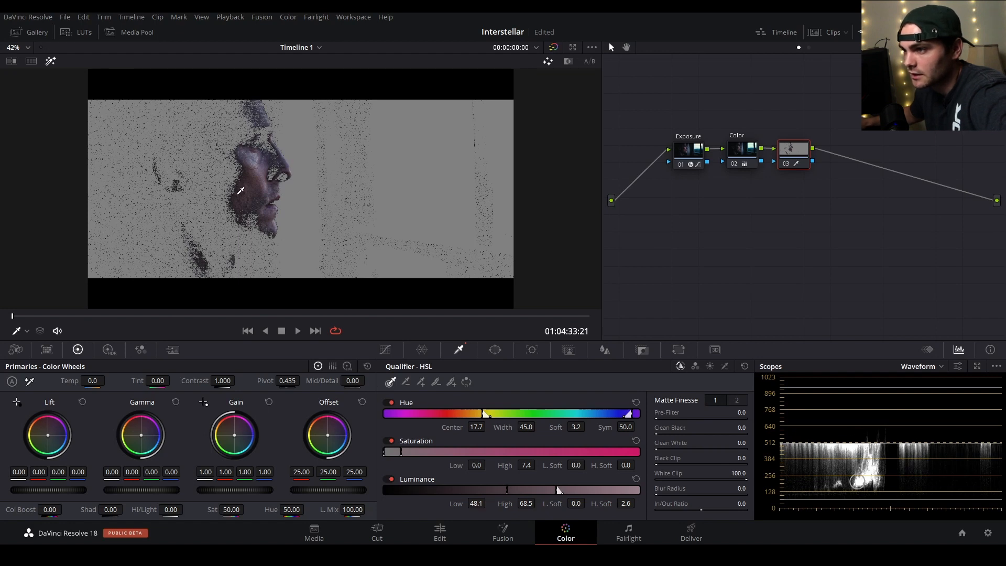
pyautogui.moveTo(244, 184)
pyautogui.mouseDown()
pyautogui.moveTo(196, 212)
pyautogui.moveTo(259, 152)
pyautogui.mouseUp()
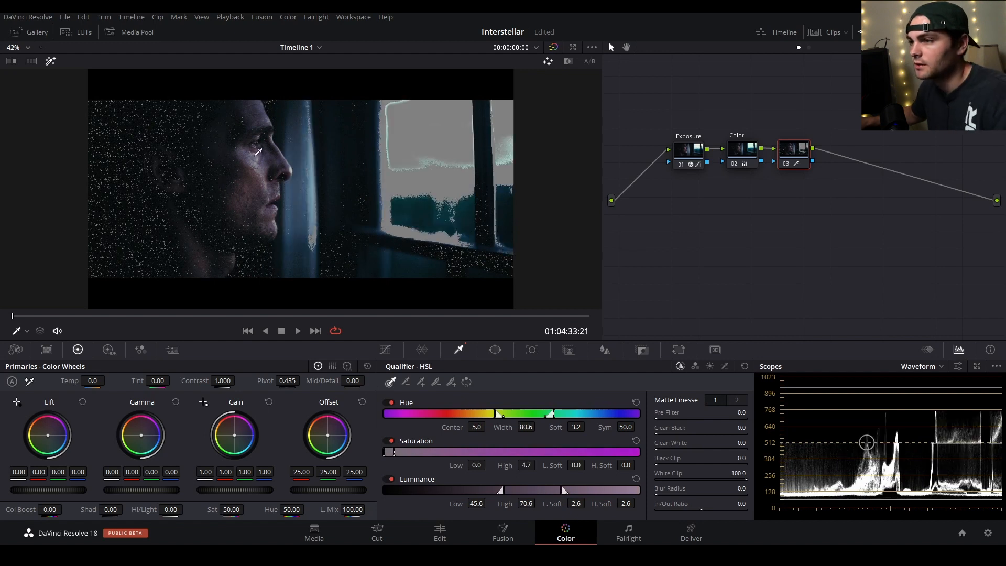
pyautogui.click(280, 174)
pyautogui.hotkey('shift', 'h')
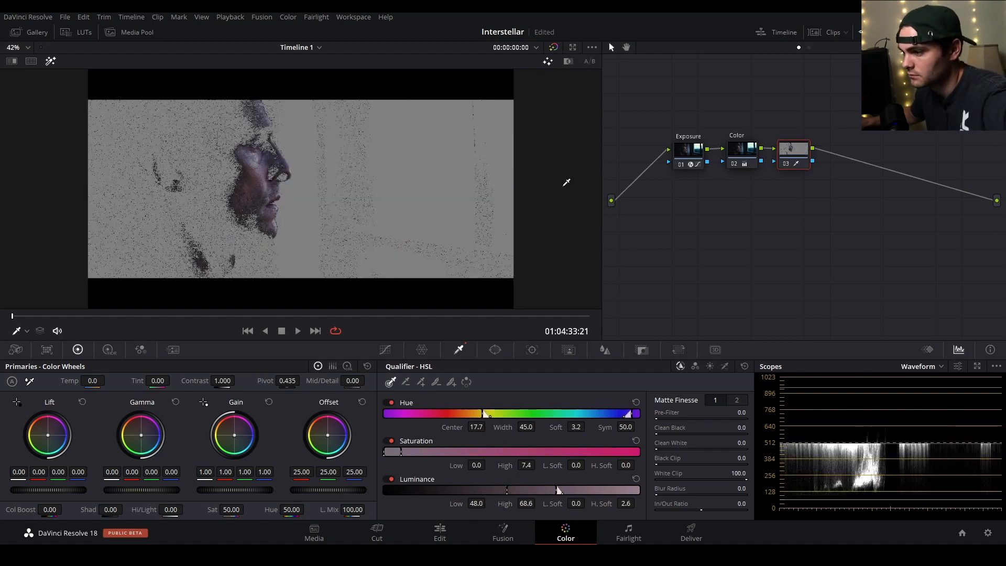
pyautogui.click(271, 165)
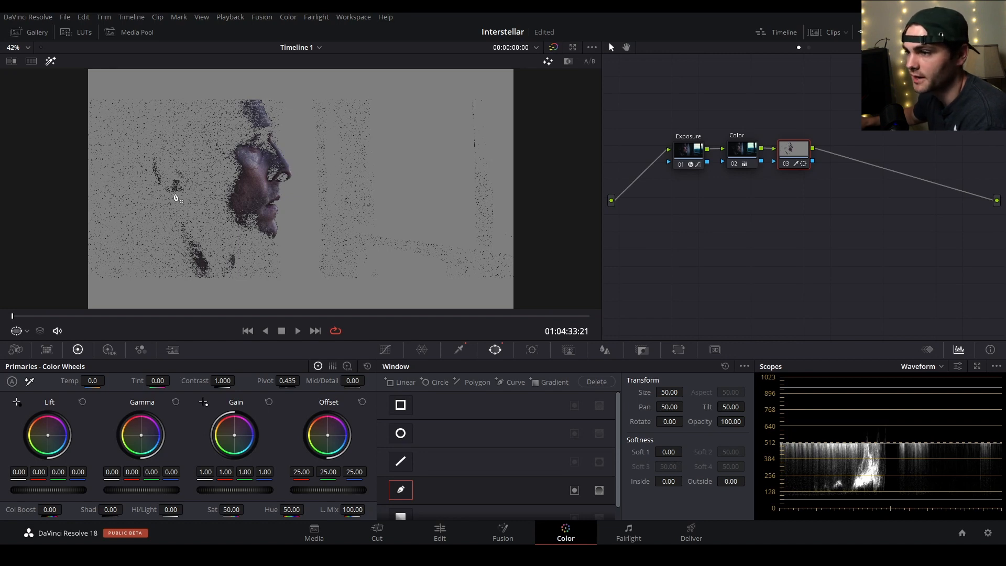
# Draw a closed curve window around the face profile to limit node 03's key to the face.
pyautogui.click(257, 96)
pyautogui.click(232, 111)
pyautogui.click(220, 158)
pyautogui.click(225, 222)
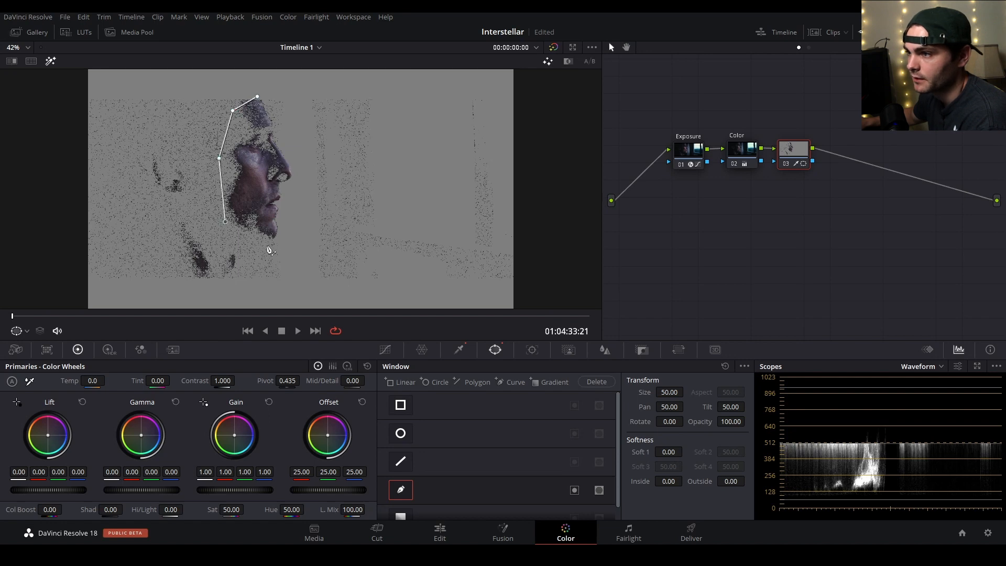
pyautogui.click(269, 246)
pyautogui.click(298, 222)
pyautogui.click(296, 173)
pyautogui.click(286, 132)
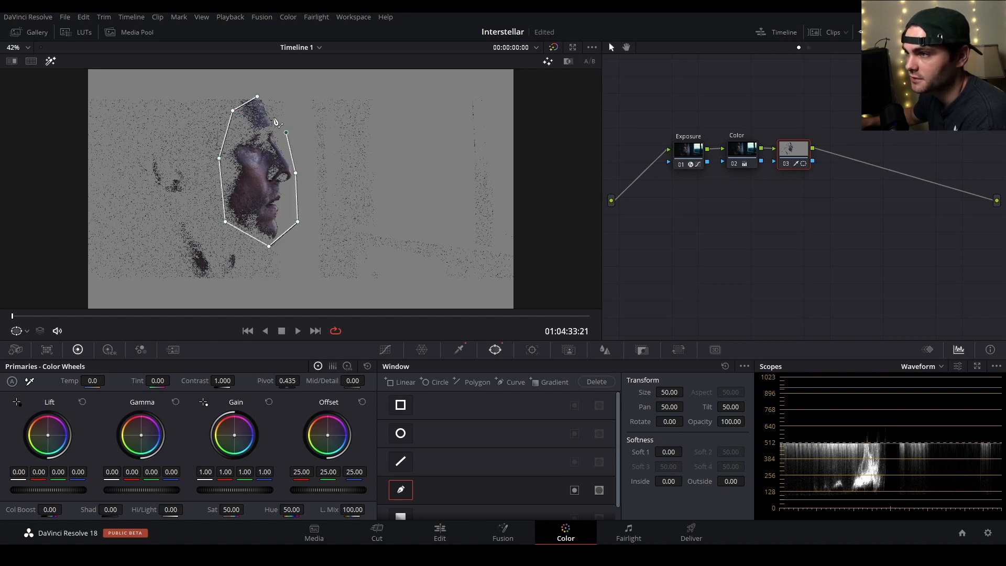
pyautogui.click(258, 98)
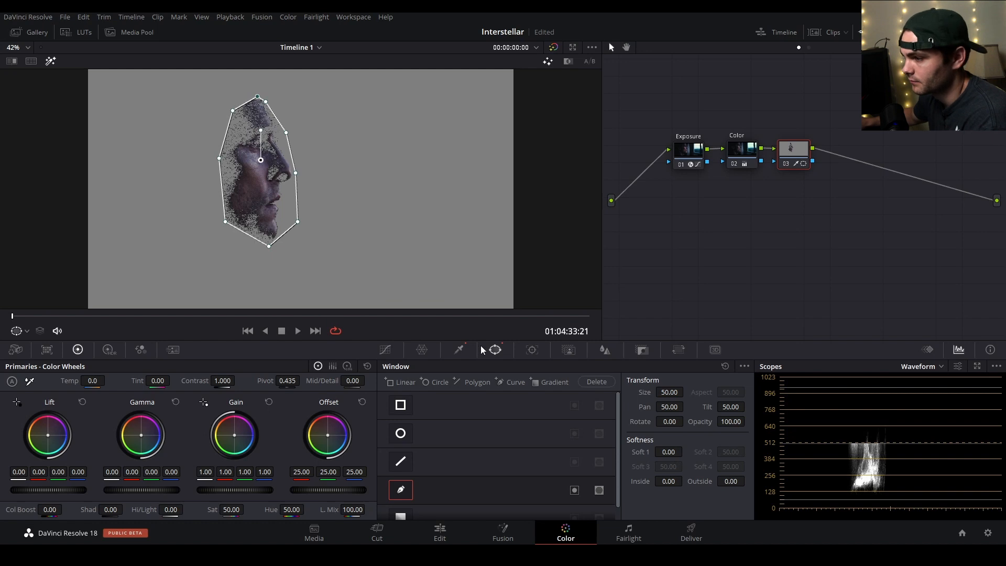
# Adjust the skin qualifier to hue center 20.7 and width 25.0, saturation high 28.8 and luminance low 53.5.
pyautogui.click(460, 350)
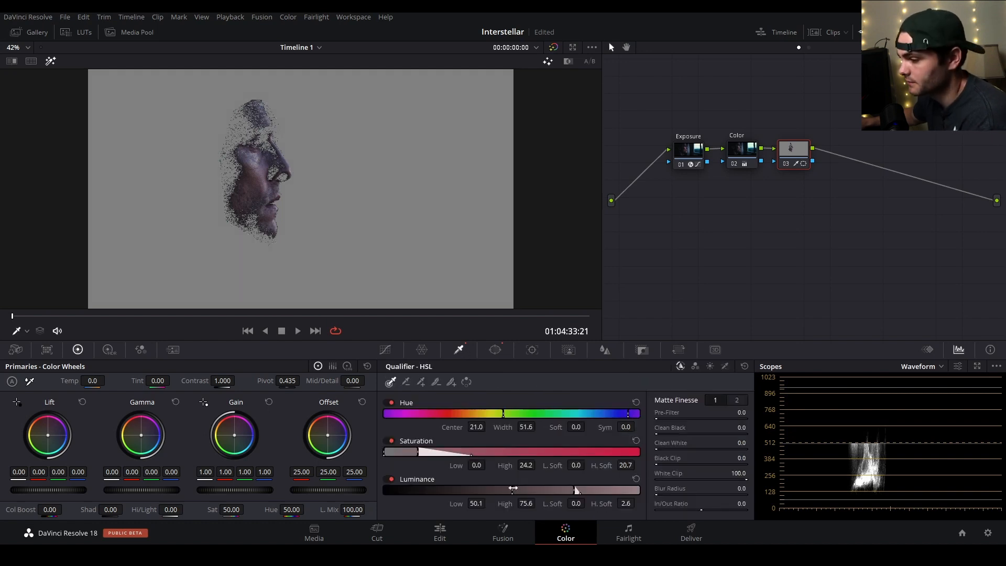
pyautogui.moveTo(512, 489)
pyautogui.mouseDown()
pyautogui.moveTo(448, 490)
pyautogui.moveTo(454, 503)
pyautogui.mouseUp()
pyautogui.moveTo(526, 466)
pyautogui.mouseDown()
pyautogui.moveTo(538, 465)
pyautogui.moveTo(529, 465)
pyautogui.mouseUp()
pyautogui.moveTo(478, 427); pyautogui.dragTo(488, 427)
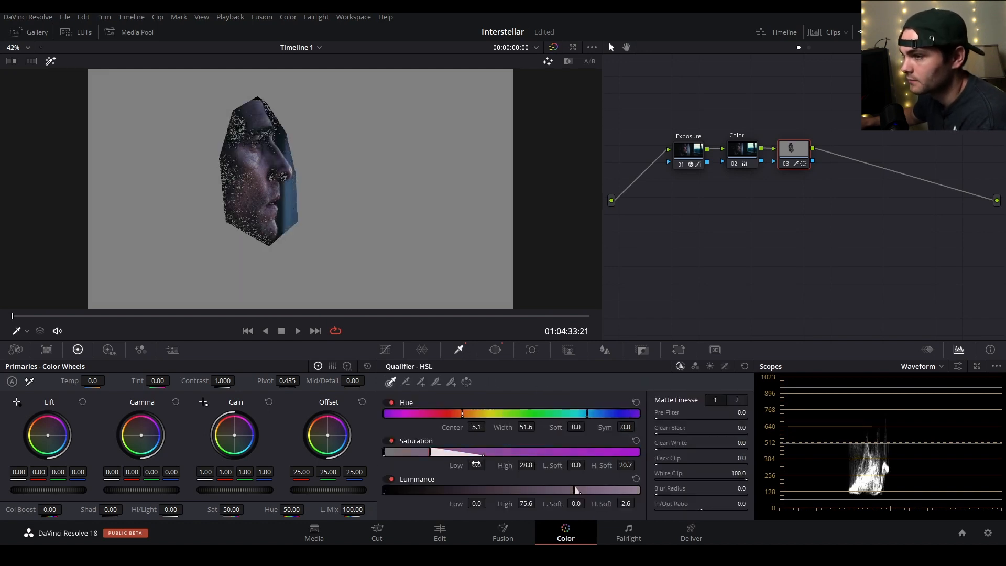
pyautogui.moveTo(477, 503); pyautogui.dragTo(504, 504)
pyautogui.moveTo(526, 427)
pyautogui.mouseDown()
pyautogui.moveTo(543, 427)
pyautogui.moveTo(516, 427)
pyautogui.mouseUp()
pyautogui.moveTo(477, 427)
pyautogui.mouseDown()
pyautogui.moveTo(496, 427)
pyautogui.moveTo(484, 427)
pyautogui.mouseUp()
pyautogui.moveTo(526, 428); pyautogui.dragTo(539, 425)
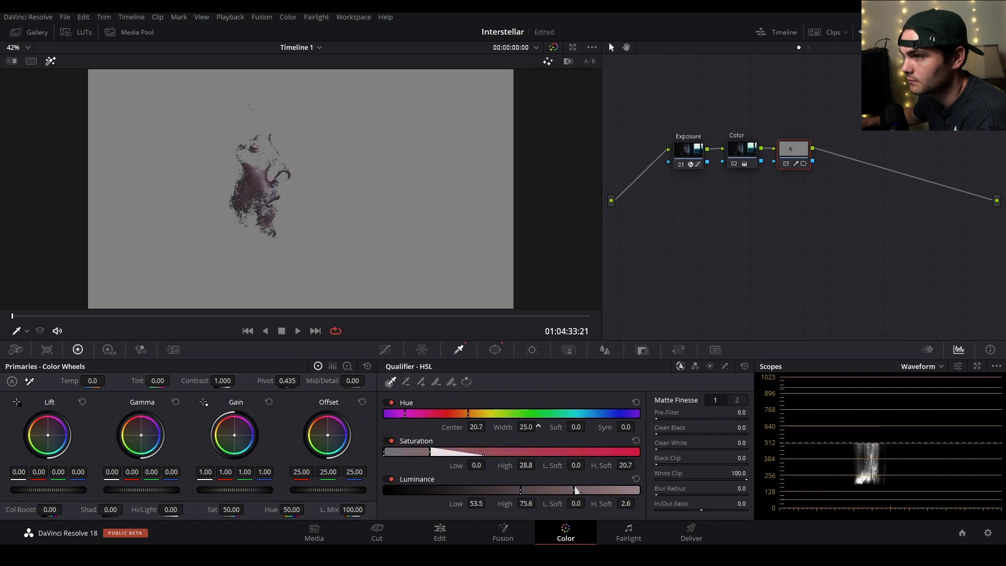
# Refine the key to hue center 14.2, width 40.8, saturation high 22.4, and luminance 11.0 to 67.2 with 12.2 low and 16.4 high softness.
pyautogui.moveTo(477, 427); pyautogui.dragTo(471, 427)
pyautogui.moveTo(526, 465)
pyautogui.mouseDown()
pyautogui.moveTo(556, 465)
pyautogui.moveTo(522, 466)
pyautogui.mouseUp()
pyautogui.moveTo(526, 503); pyautogui.dragTo(512, 514)
pyautogui.moveTo(625, 504); pyautogui.dragTo(636, 504)
pyautogui.moveTo(476, 504); pyautogui.dragTo(433, 519)
pyautogui.moveTo(576, 504); pyautogui.dragTo(586, 504)
pyautogui.moveTo(477, 503); pyautogui.dragTo(464, 503)
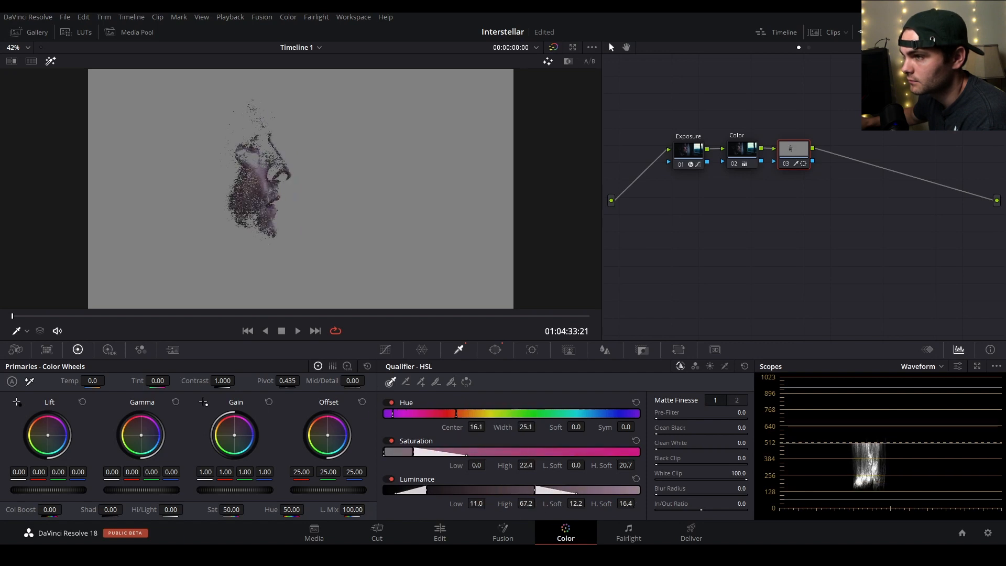
pyautogui.moveTo(527, 427); pyautogui.dragTo(543, 427)
pyautogui.moveTo(477, 427); pyautogui.dragTo(474, 427)
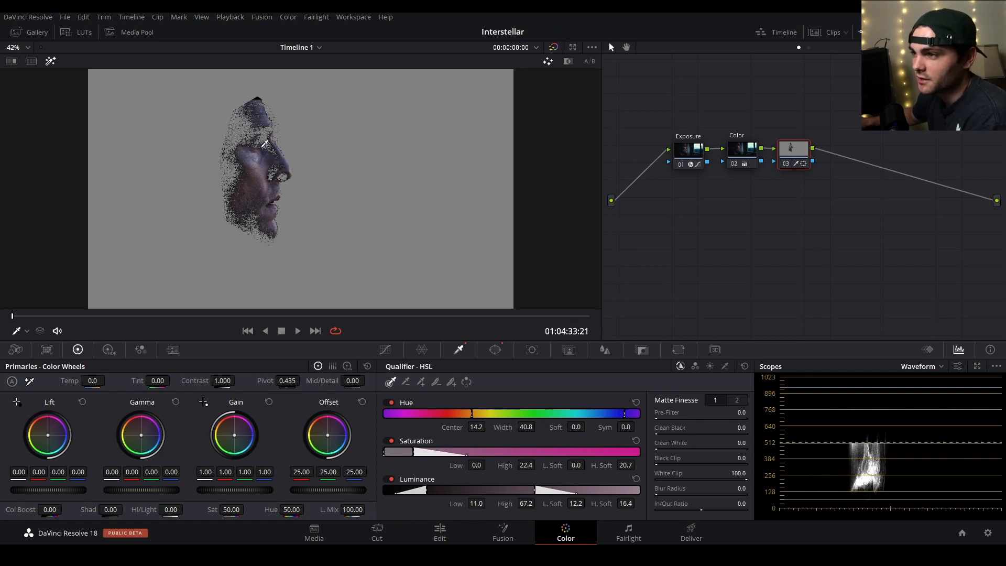
# Show the Vectorscope in a floating window beside the isolated face and examine where the skin tones fall.
pyautogui.click(928, 368)
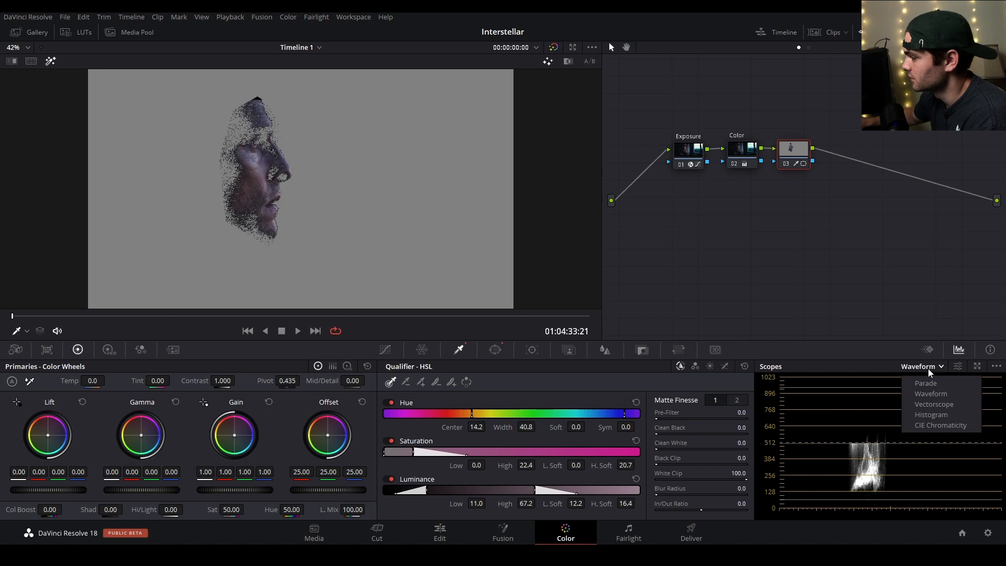
pyautogui.click(926, 403)
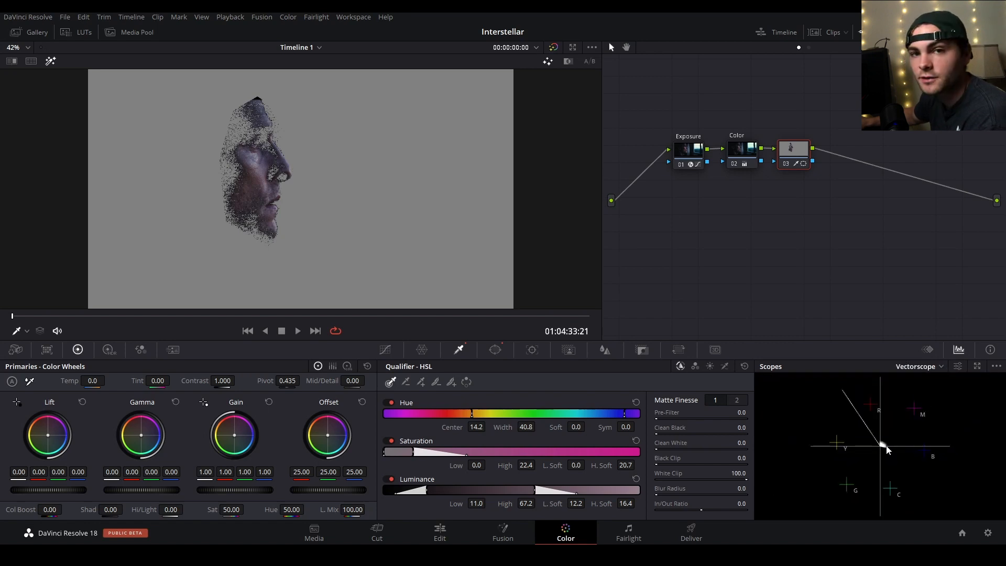
pyautogui.click(978, 366)
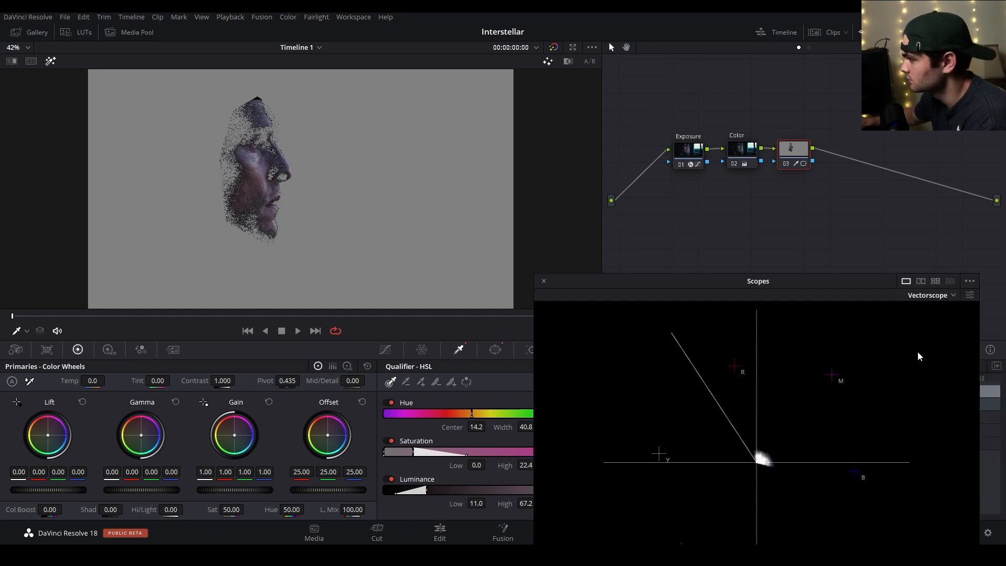
pyautogui.moveTo(842, 306); pyautogui.dragTo(859, 131)
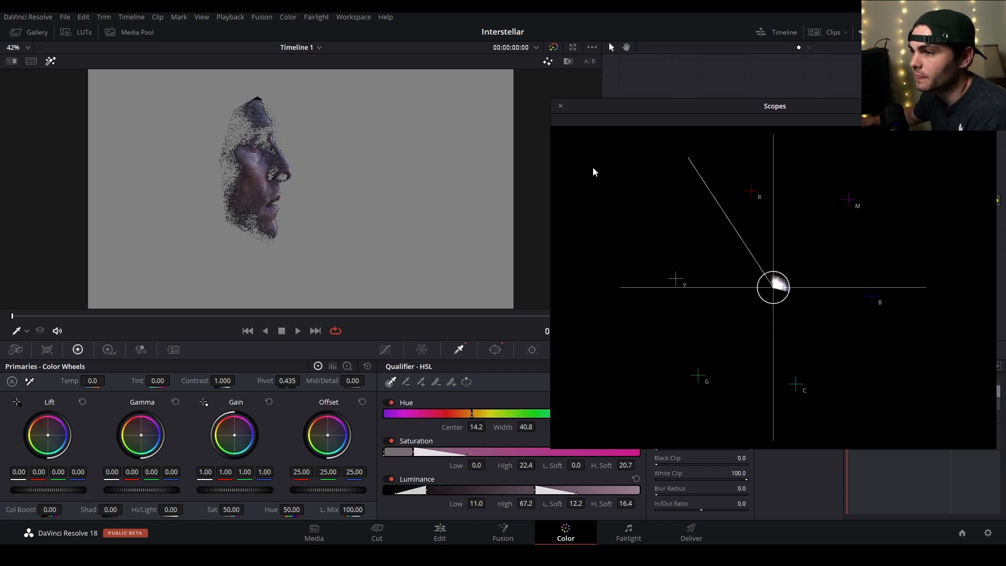
pyautogui.moveTo(640, 106); pyautogui.dragTo(658, 95)
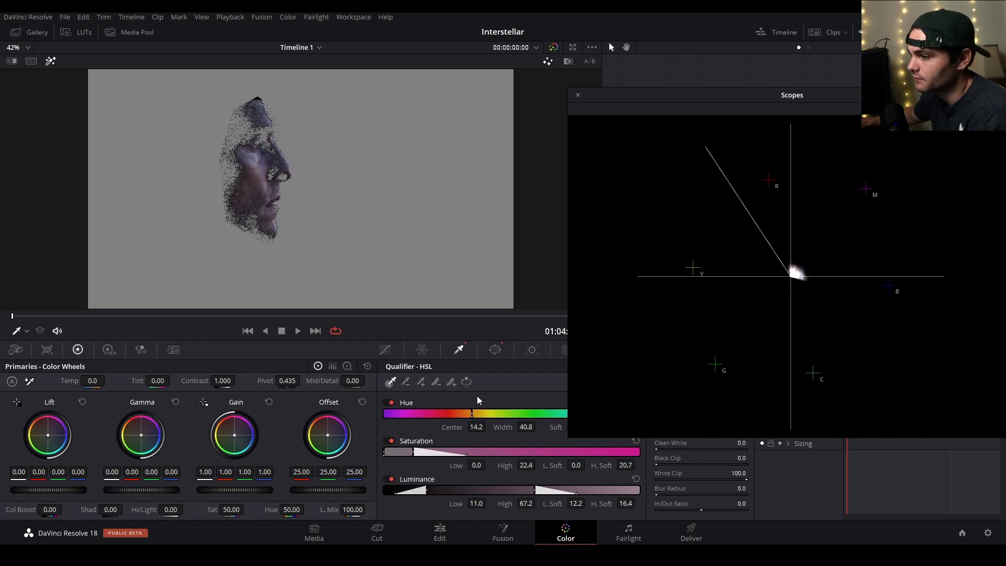
pyautogui.moveTo(654, 103); pyautogui.dragTo(675, 88)
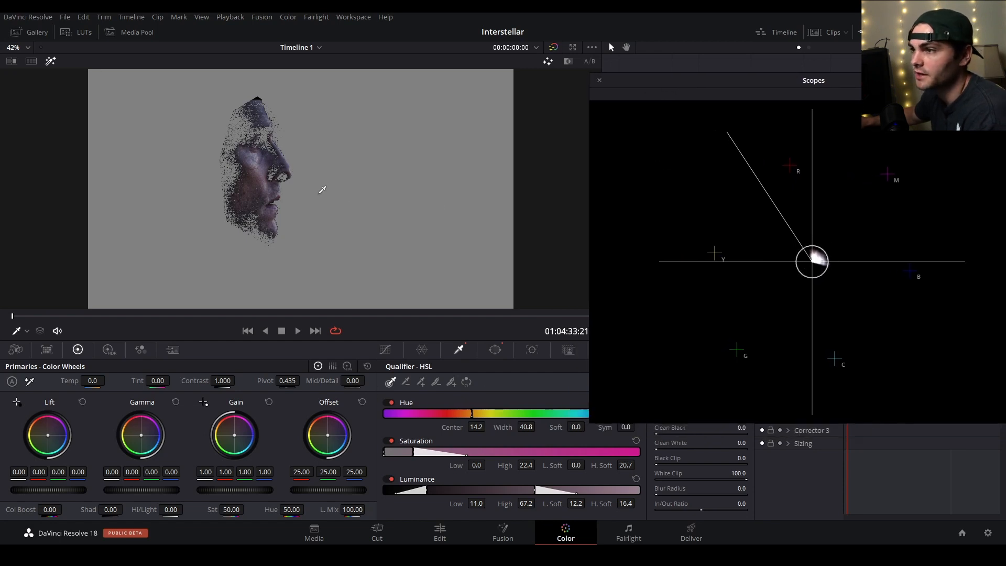
# Replace the face window with a small one on the cheek, move it up toward the eye and reshape it.
pyautogui.click(494, 351)
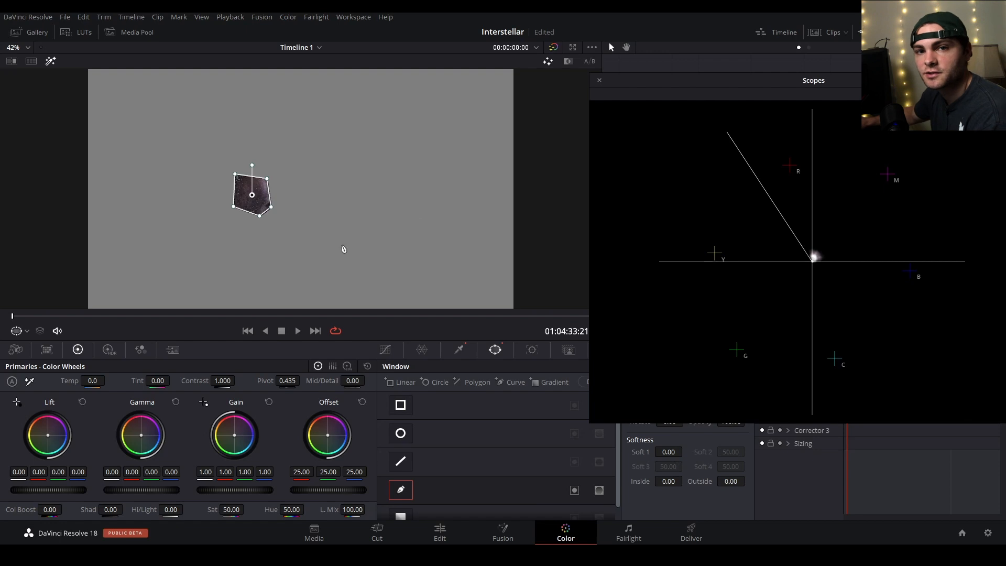
pyautogui.moveTo(254, 196); pyautogui.dragTo(251, 172)
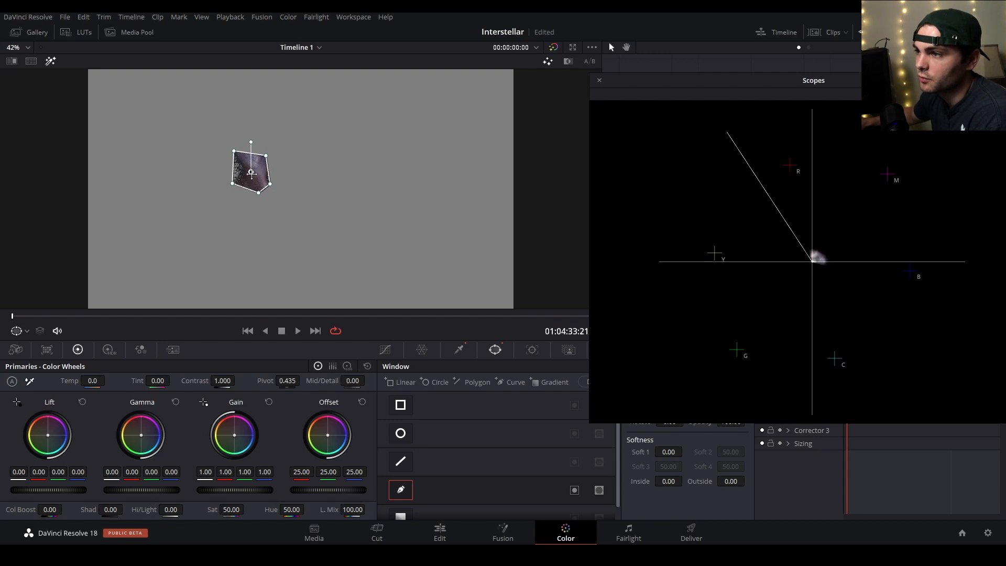
pyautogui.moveTo(232, 184); pyautogui.dragTo(239, 151)
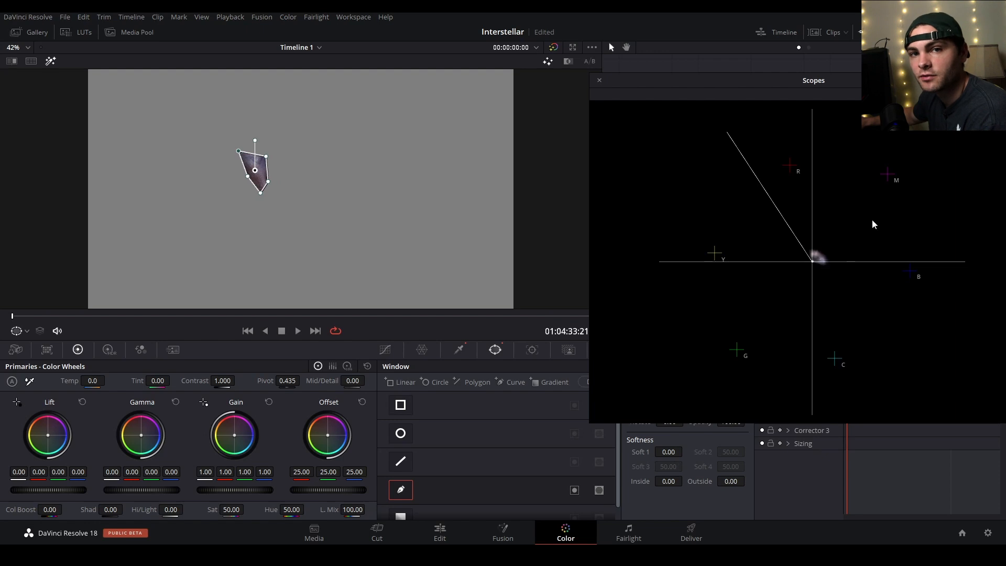
# Compare the vectorscope of the whole image at the Color node with node 03's isolated skin.
pyautogui.moveTo(599, 82); pyautogui.dragTo(527, 256)
pyautogui.click(743, 147)
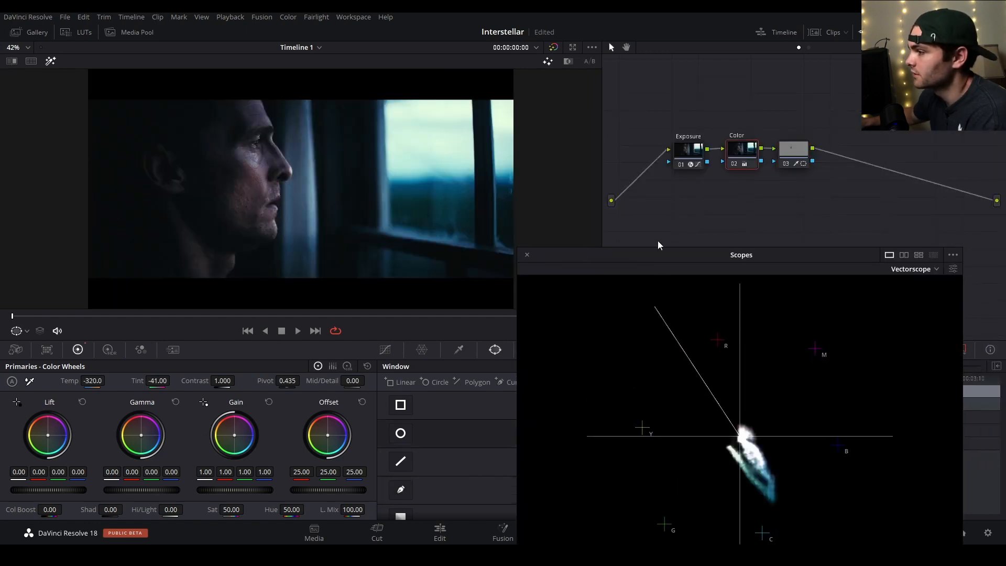
pyautogui.click(800, 158)
# Nudge node 03's gamma color balance and enlarge the cheek window over more of the face.
pyautogui.moveTo(140, 435); pyautogui.dragTo(137, 434)
pyautogui.moveTo(268, 182); pyautogui.dragTo(234, 225)
pyautogui.moveTo(248, 176); pyautogui.dragTo(208, 178)
pyautogui.moveTo(266, 156); pyautogui.dragTo(277, 112)
pyautogui.moveTo(238, 151); pyautogui.dragTo(210, 121)
# Close the floating scopes and reset node 03 to remove its qualifier, window and gamma shift.
pyautogui.click(527, 254)
pyautogui.rightClick(803, 148)
pyautogui.click(814, 154)
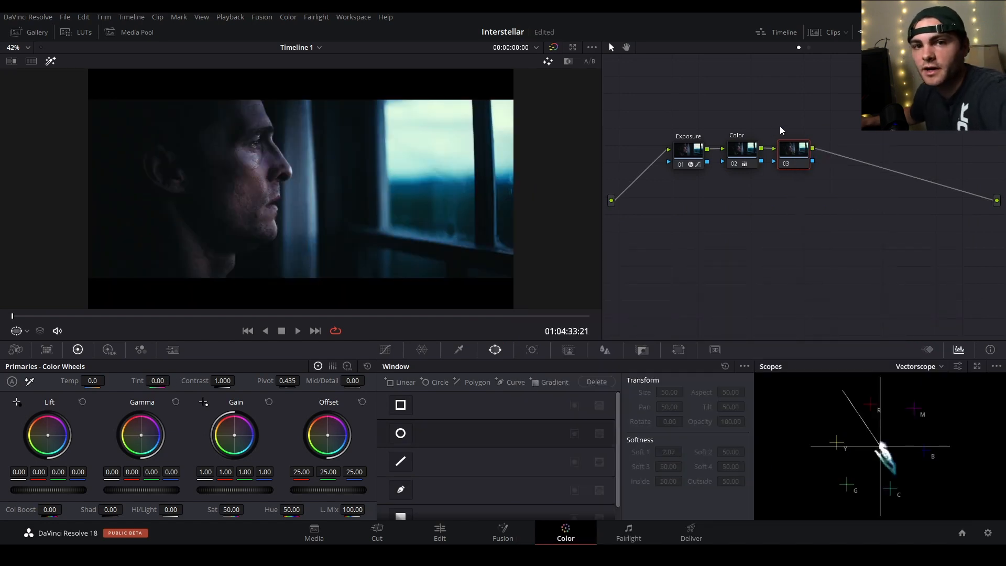
# Select the Color node, show its custom curves and set the scopes to Waveform.
pyautogui.click(743, 151)
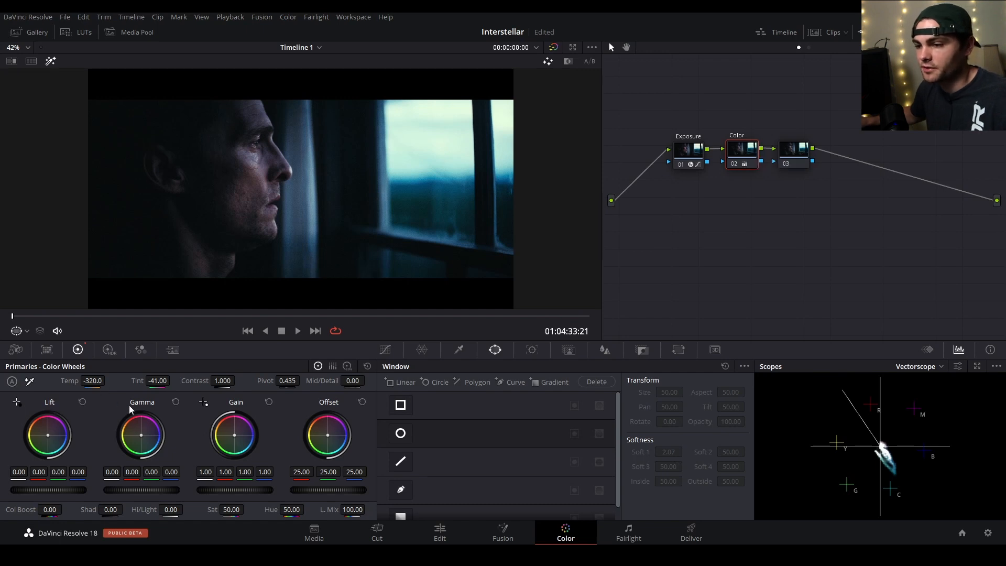
pyautogui.click(386, 349)
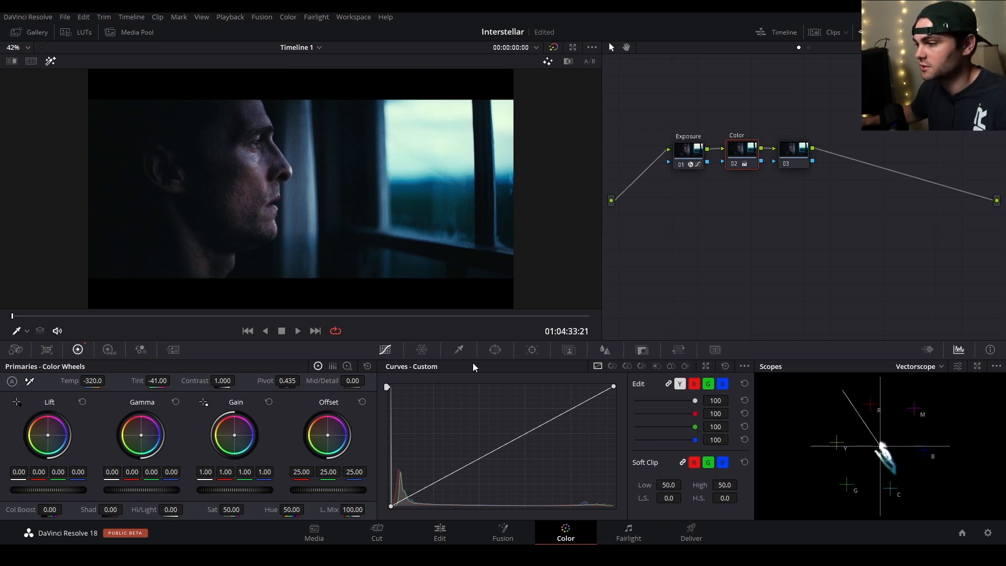
pyautogui.click(919, 366)
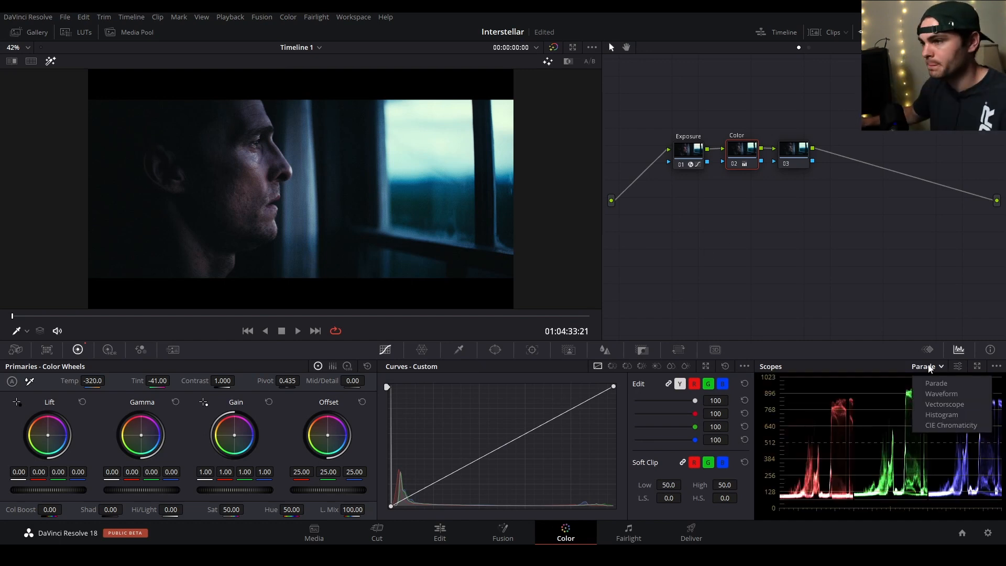
pyautogui.click(902, 388)
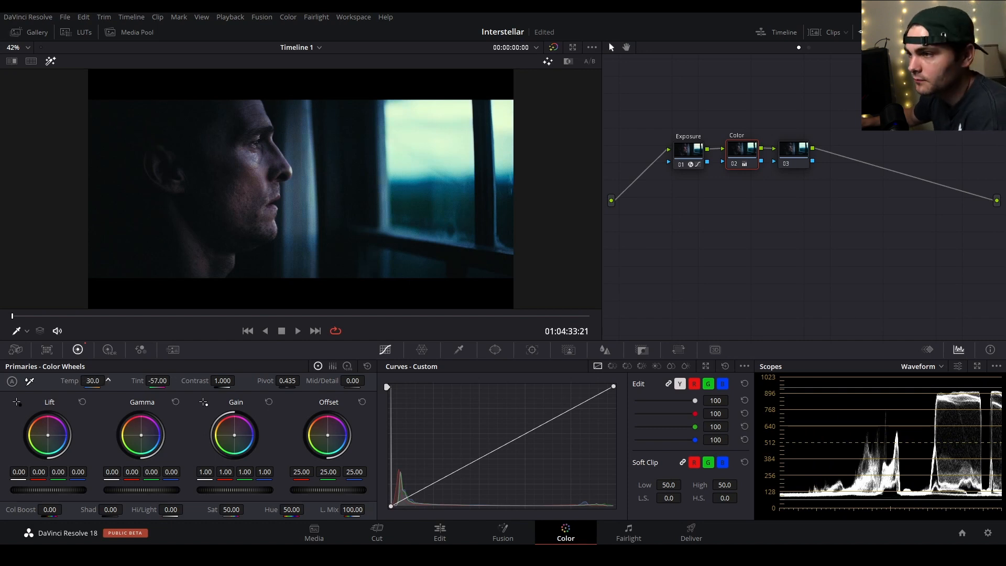
# Pick the Color node's white balance from the dark window frame, set its temperature to -720 and lower the tint.
pyautogui.click(29, 382)
pyautogui.click(360, 225)
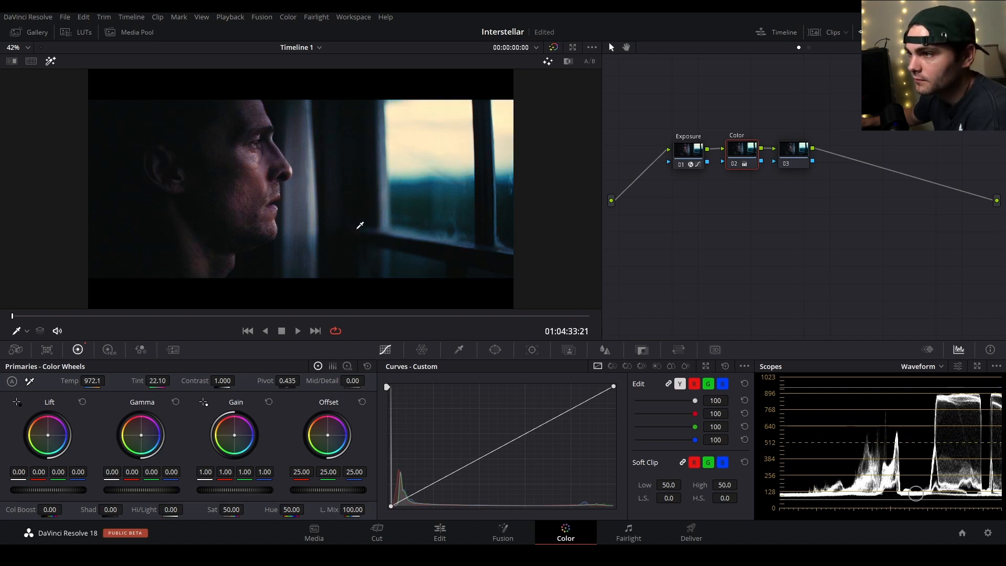
pyautogui.moveTo(92, 381); pyautogui.dragTo(15, 381)
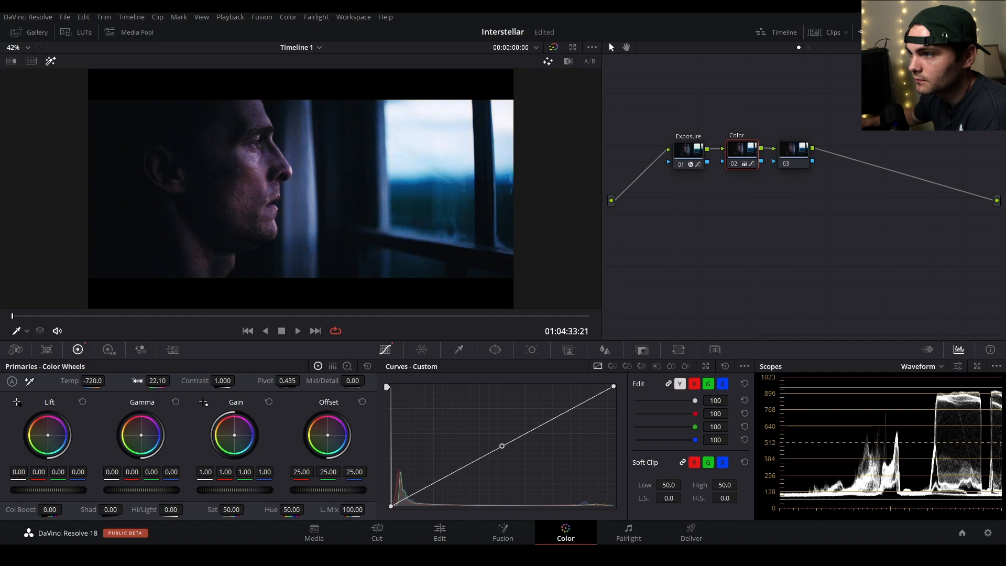
pyautogui.moveTo(156, 381); pyautogui.dragTo(100, 381)
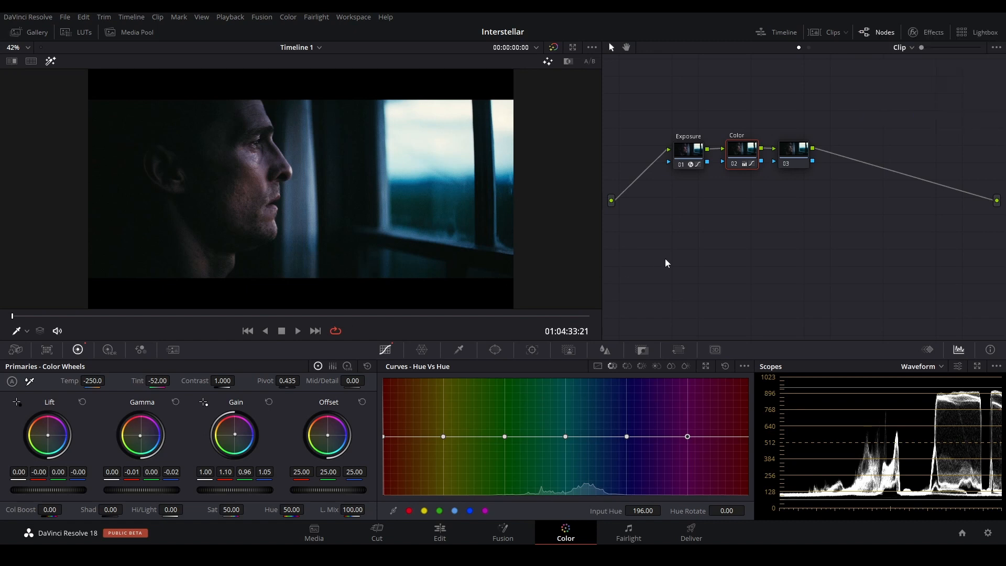
# Go to the previous clip, the car interior shot, and inspect the driver and surroundings.
pyautogui.press('Up')
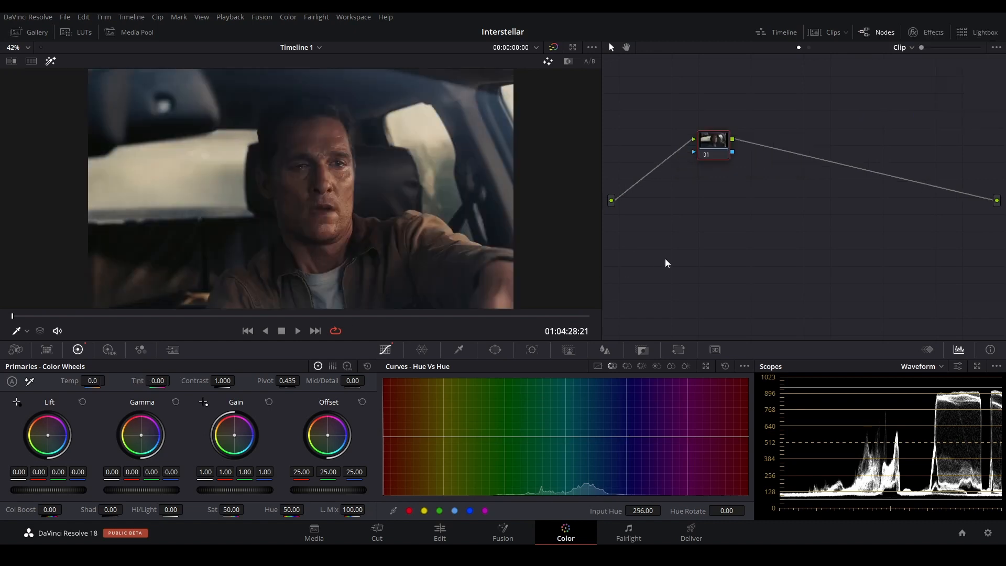
pyautogui.scroll(-1, 397, 206)
pyautogui.scroll(1, 399, 204)
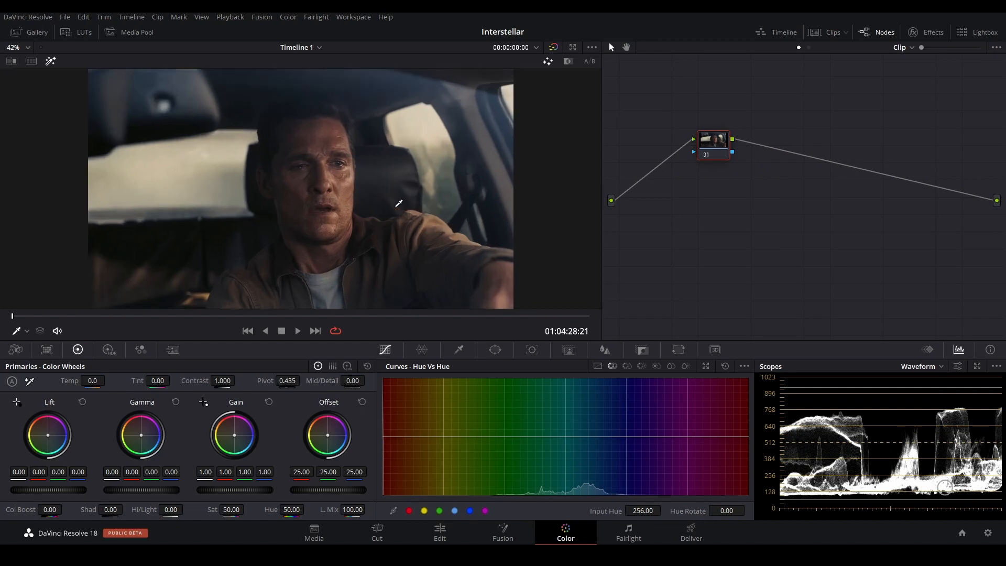
# Compare the exposure and color of the car interior shot with the window profile shot, ending on the car interior clip.
pyautogui.press('Down')
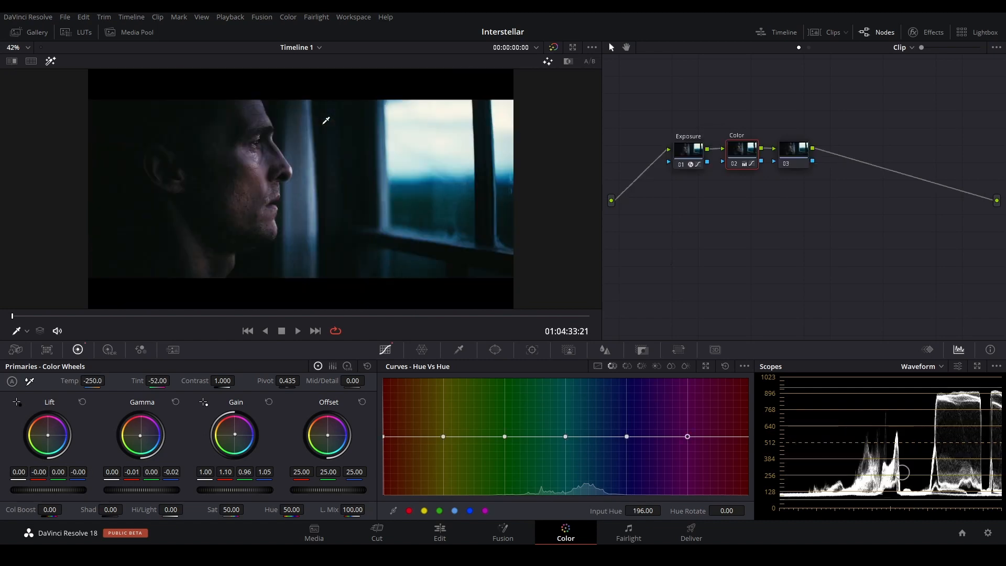
pyautogui.press('Up')
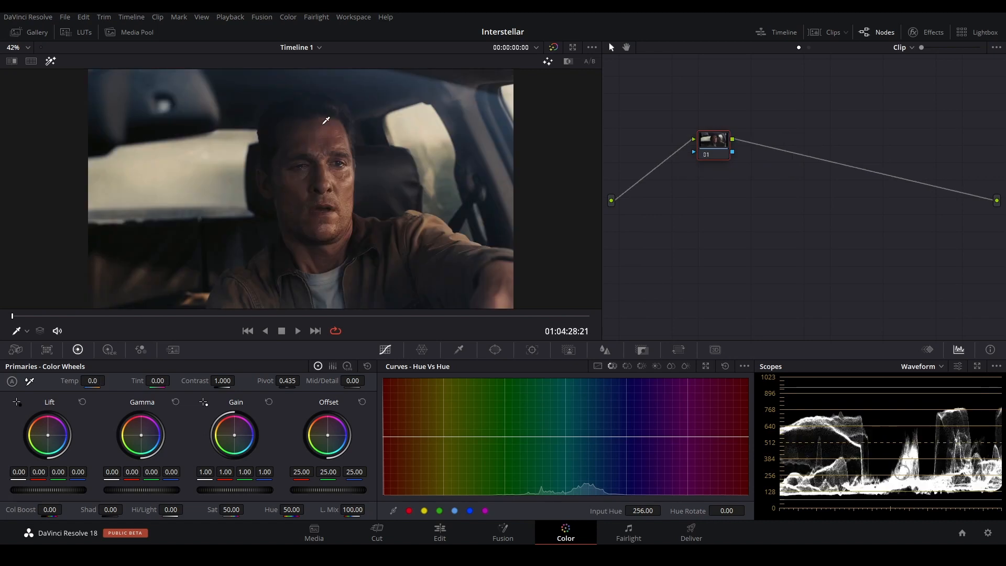
pyautogui.press('Down')
pyautogui.press('Up')
pyautogui.press('Down')
pyautogui.press('Up')
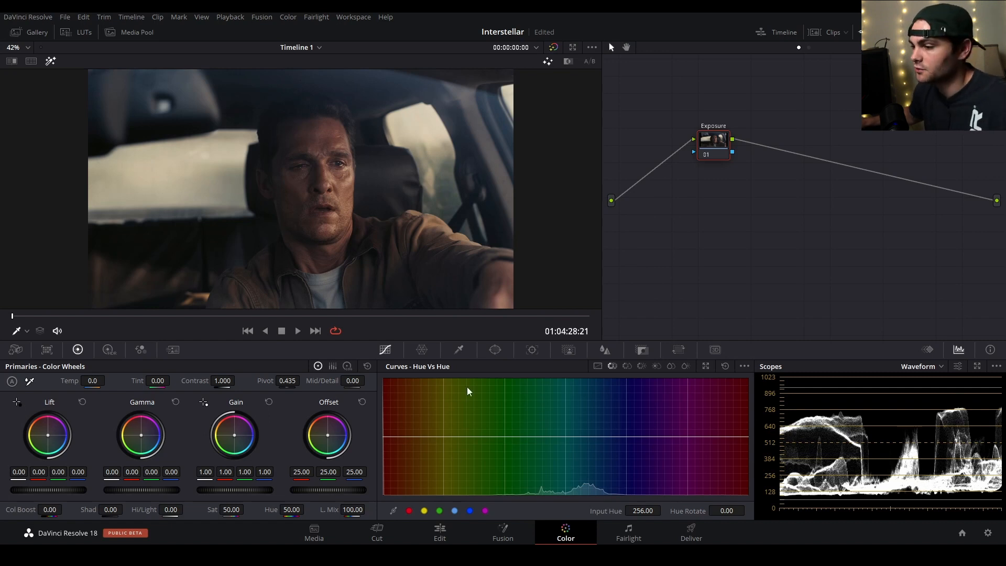
# Try deepening the blacks and raising the highlights with the Exposure node's custom curve end points, and restore the straight curve.
pyautogui.click(598, 366)
pyautogui.moveTo(388, 507); pyautogui.dragTo(398, 514)
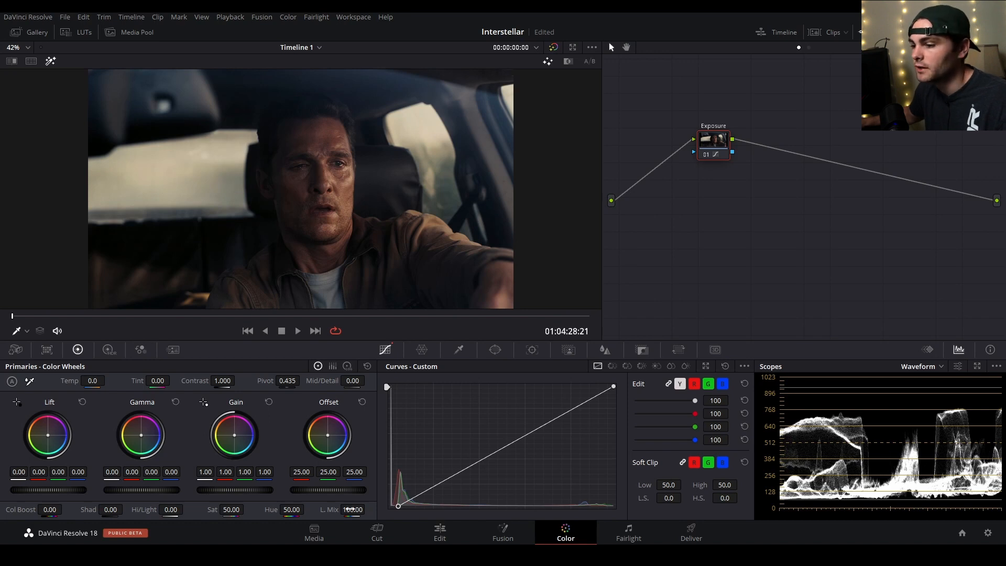
pyautogui.hotkey('ctrl', 'z')
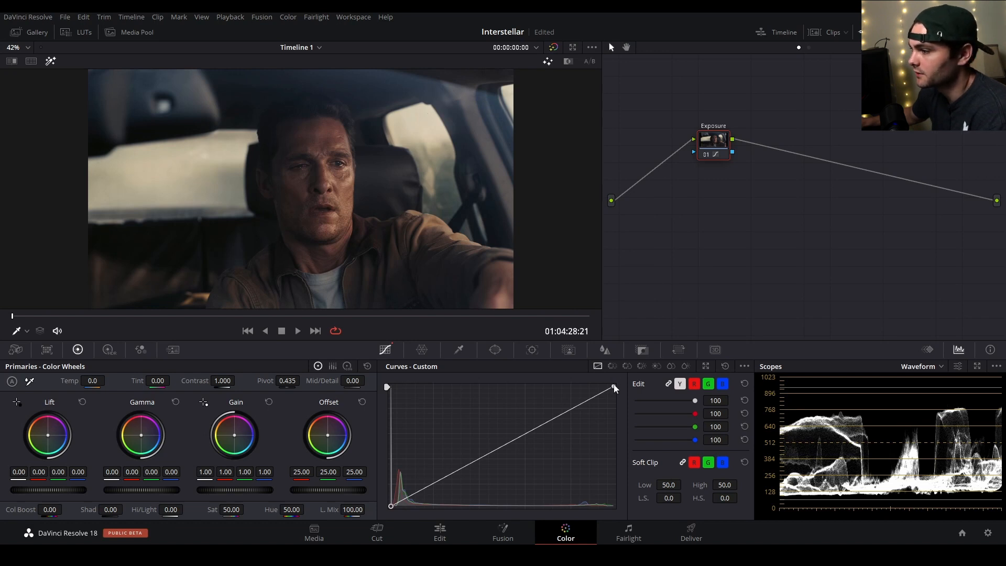
pyautogui.moveTo(615, 388); pyautogui.dragTo(576, 372)
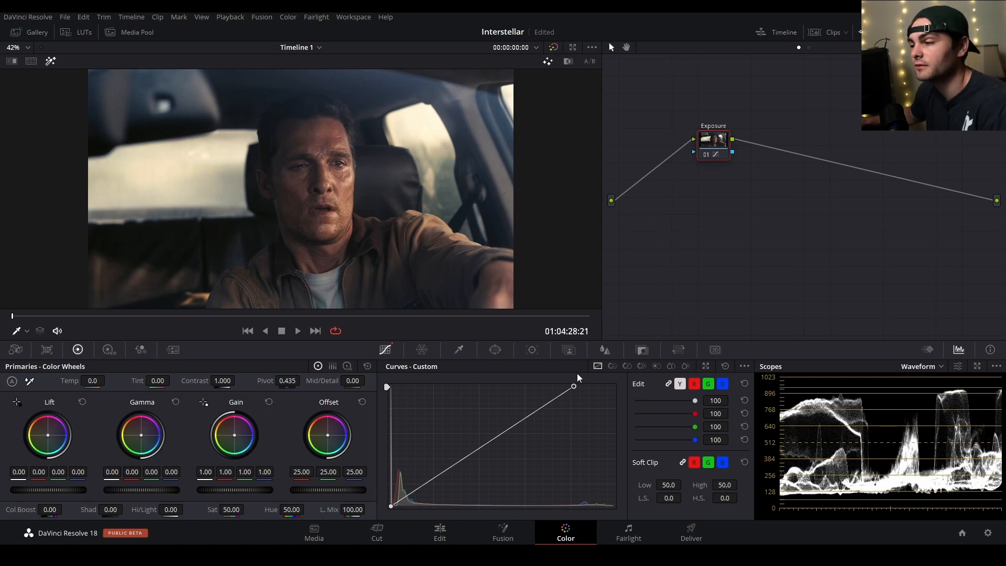
pyautogui.moveTo(572, 385); pyautogui.dragTo(576, 360)
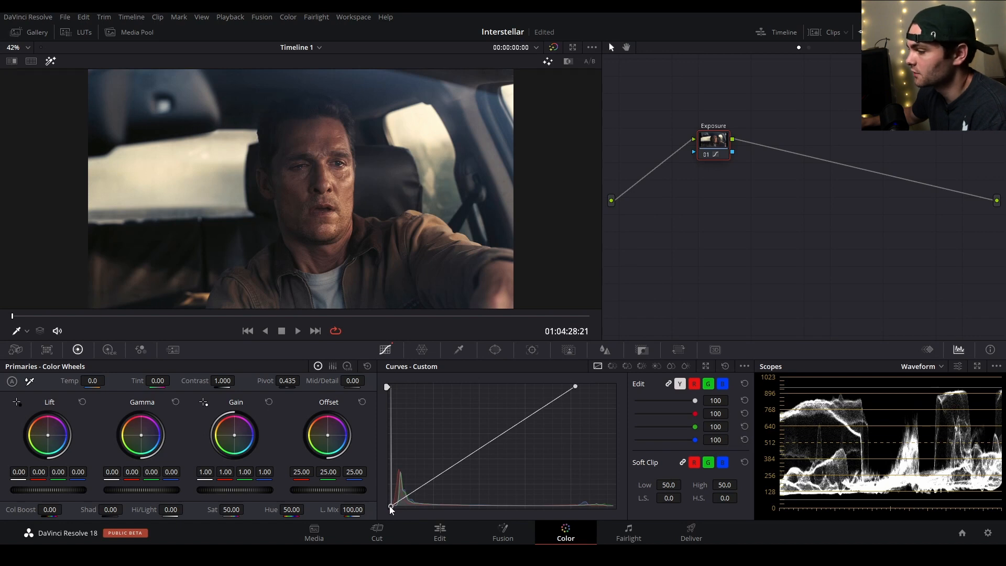
pyautogui.moveTo(389, 506); pyautogui.dragTo(399, 515)
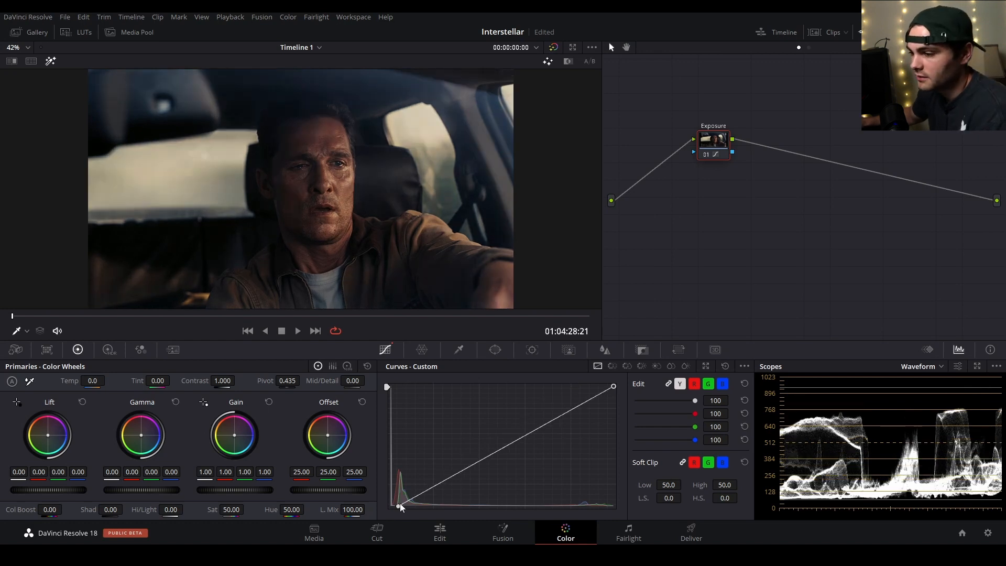
pyautogui.moveTo(400, 504); pyautogui.dragTo(265, 501)
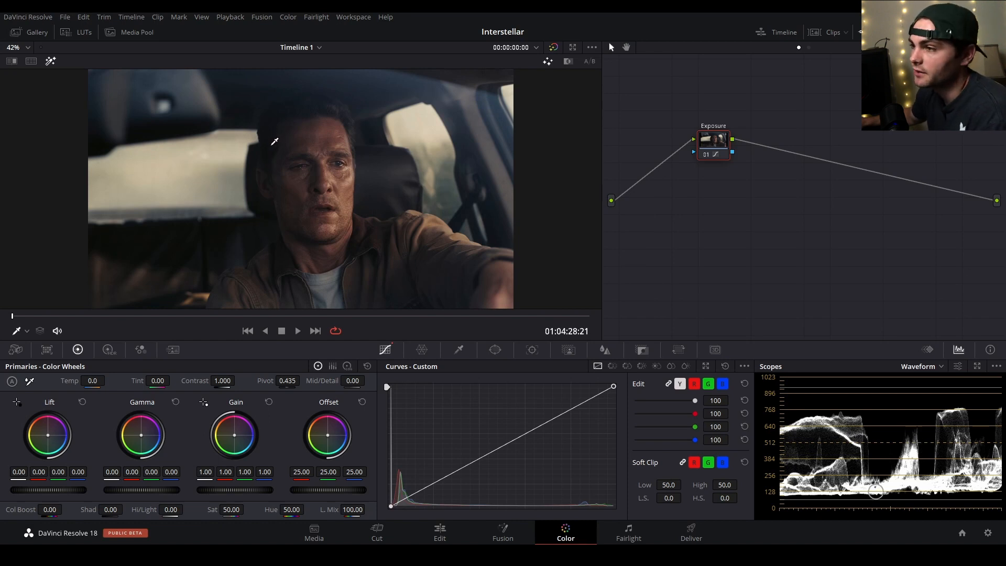
# Cool the car interior shot to match the window shot, setting its temperature to -780 and tint to -28.
pyautogui.scroll(3, 373, 169)
pyautogui.scroll(-3, 376, 167)
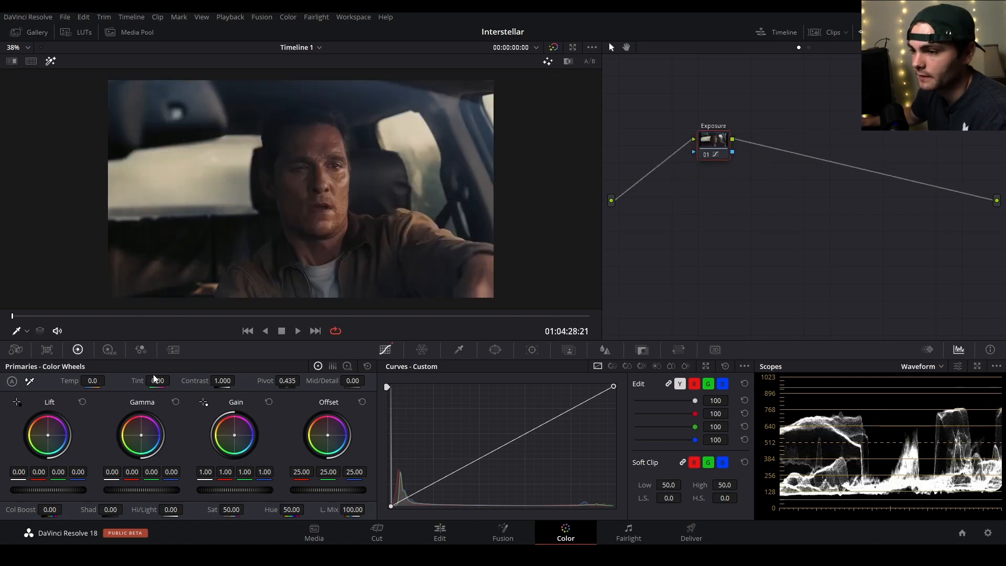
pyautogui.moveTo(154, 378)
pyautogui.mouseDown()
pyautogui.moveTo(134, 379)
pyautogui.moveTo(162, 381)
pyautogui.moveTo(153, 380)
pyautogui.mouseUp()
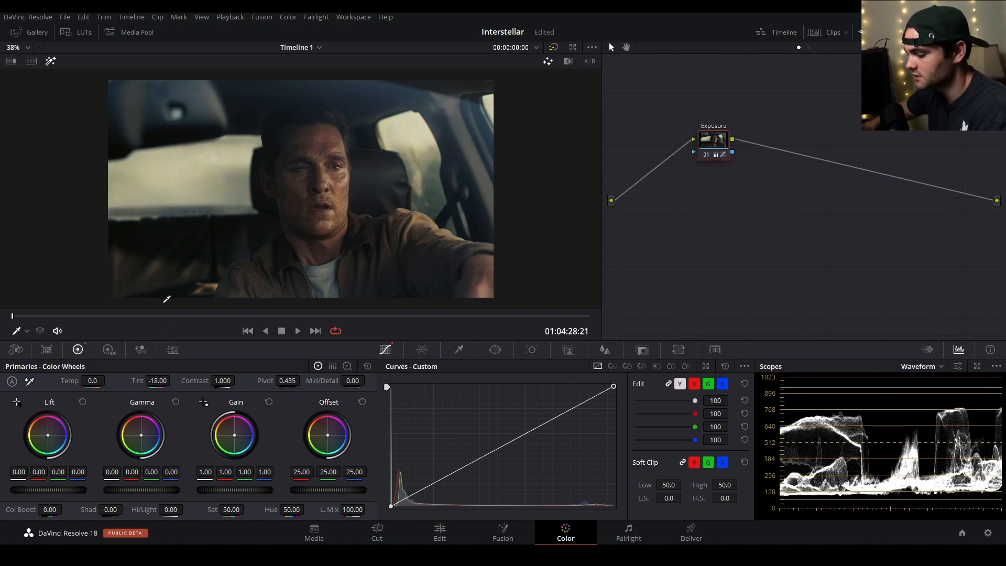
pyautogui.press('Up')
pyautogui.press('Down')
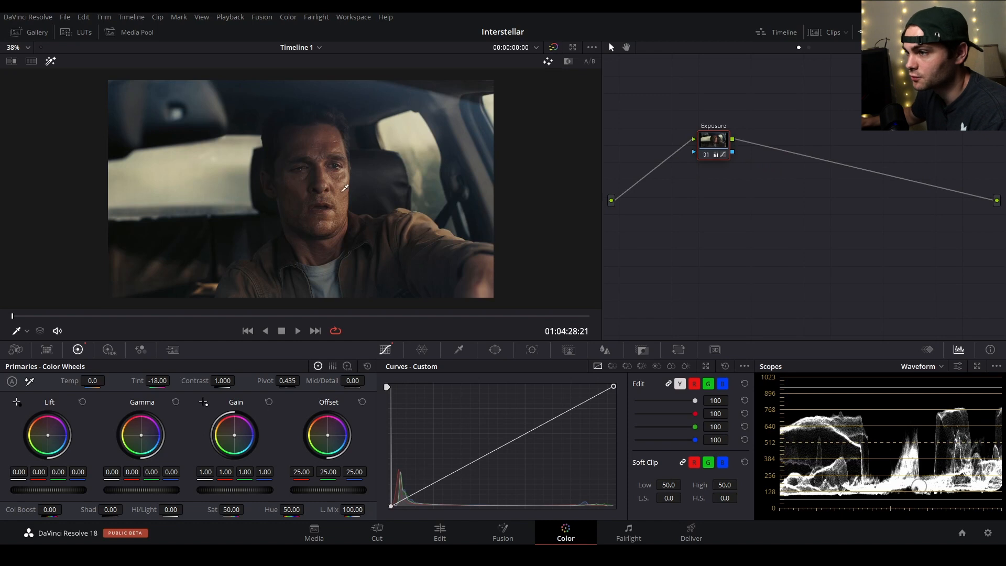
pyautogui.moveTo(68, 380); pyautogui.dragTo(44, 380)
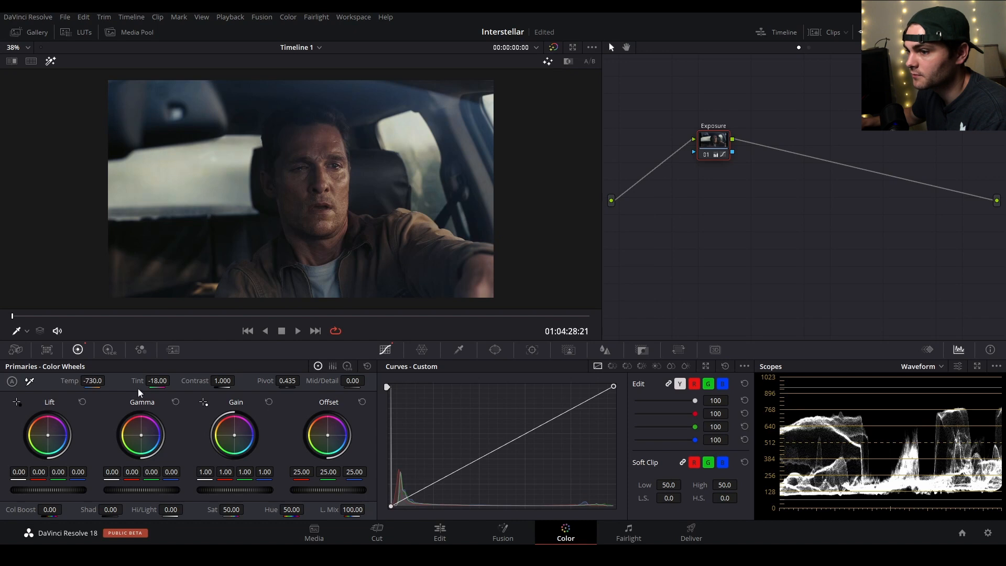
pyautogui.moveTo(137, 380); pyautogui.dragTo(160, 381)
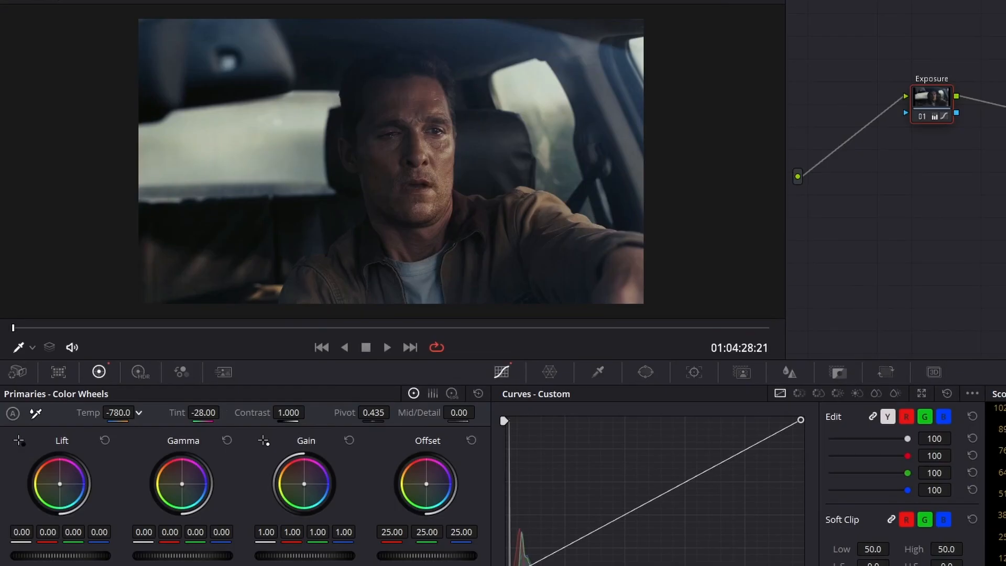
pyautogui.moveTo(93, 381); pyautogui.dragTo(94, 381)
# Fine-tune the gamma and gain color balance of the car interior shot to bring warmth back into the skin tones.
pyautogui.moveTo(182, 483); pyautogui.dragTo(180, 482)
pyautogui.moveTo(304, 483); pyautogui.dragTo(305, 482)
pyautogui.moveTo(180, 481); pyautogui.dragTo(180, 480)
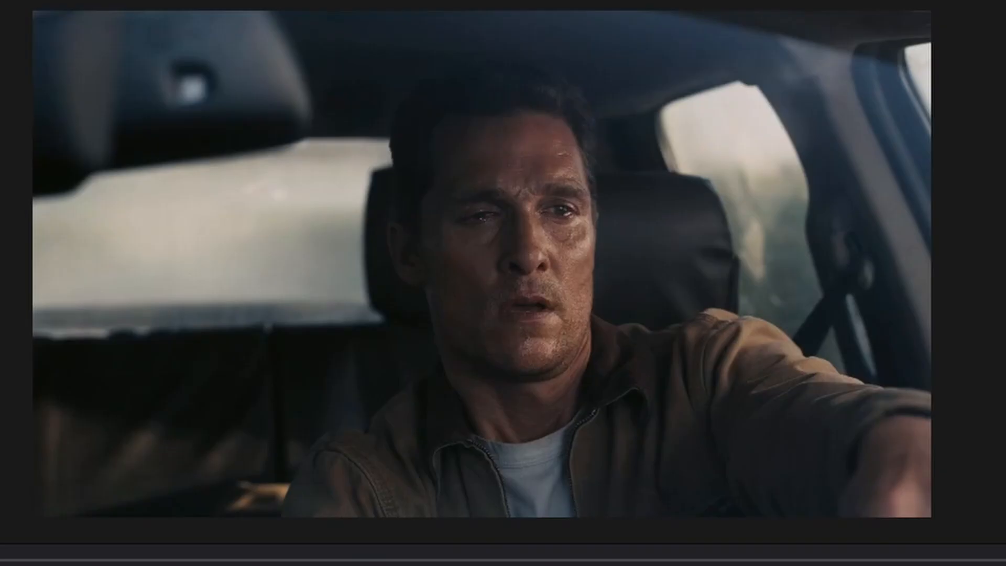
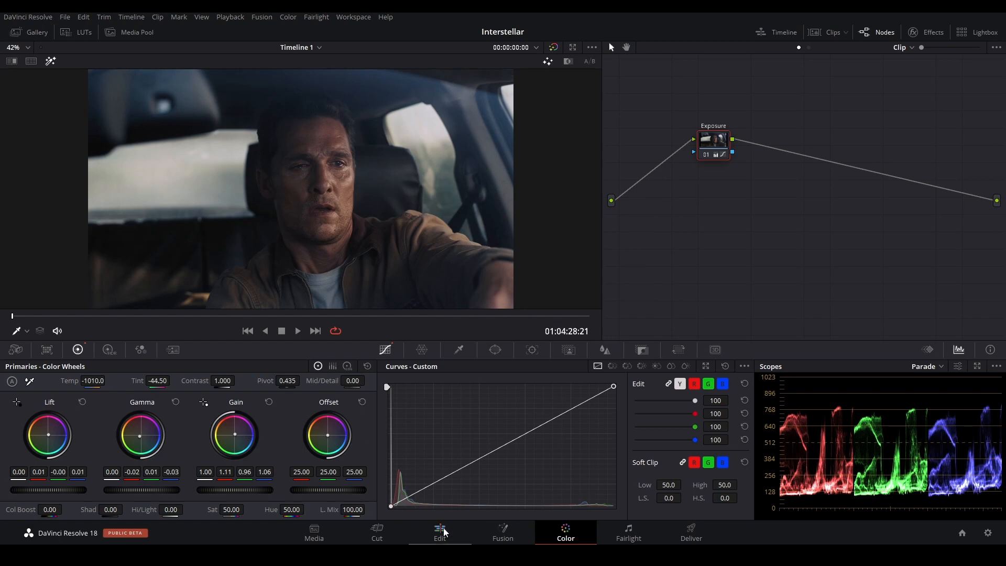
# Locate the farmhouse porch still at 01:02:27:05 in the edit timeline and copy it after the last clip at 01:04:38:21.
pyautogui.press('Down')
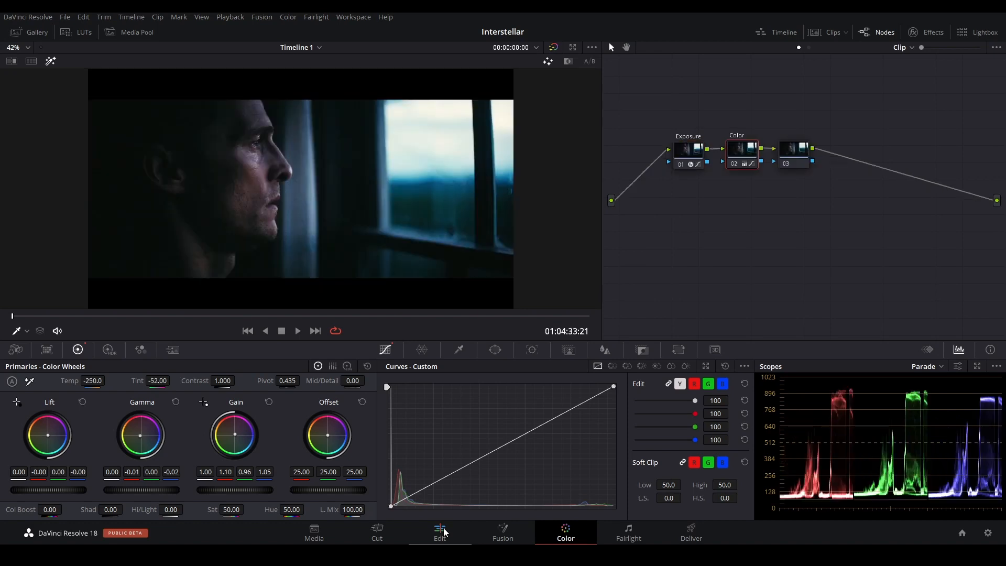
pyautogui.click(443, 532)
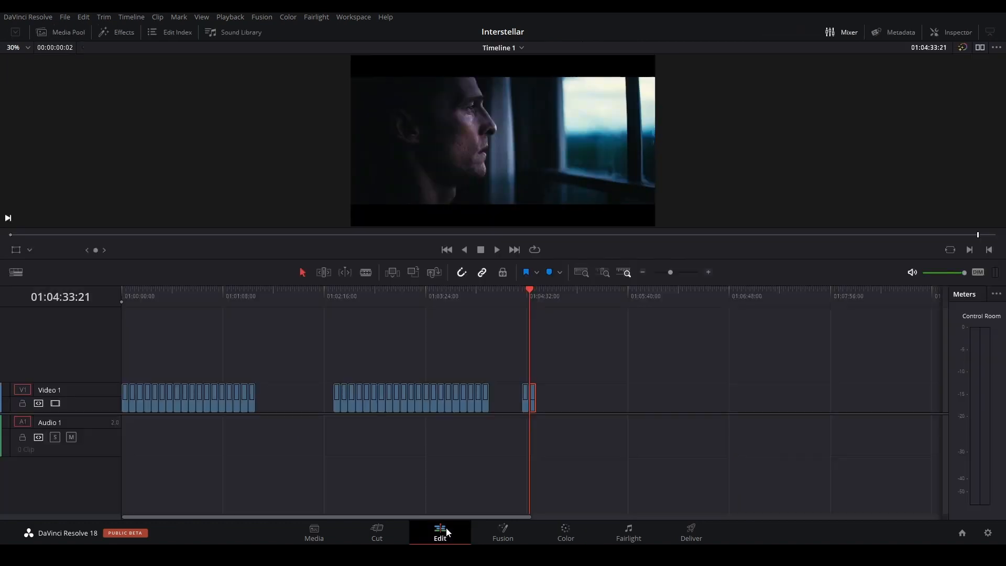
pyautogui.click(482, 290)
pyautogui.moveTo(481, 290); pyautogui.dragTo(342, 287)
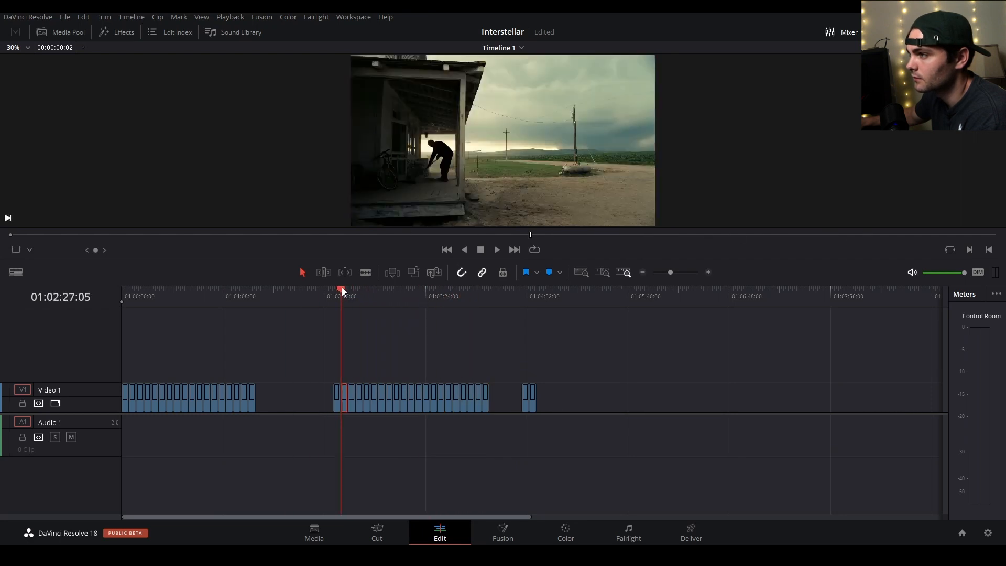
pyautogui.click(538, 288)
pyautogui.press('Home')
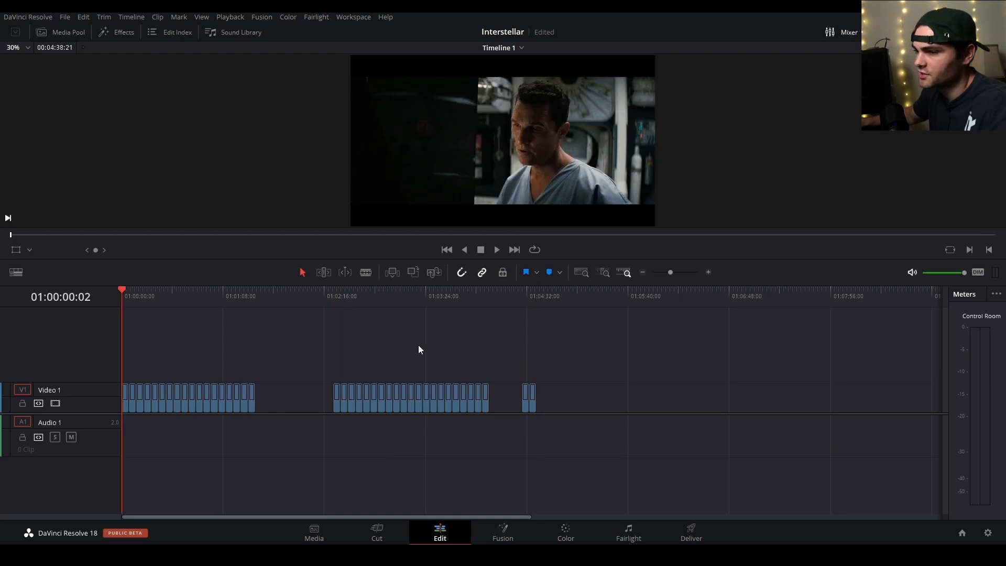
pyautogui.click(538, 289)
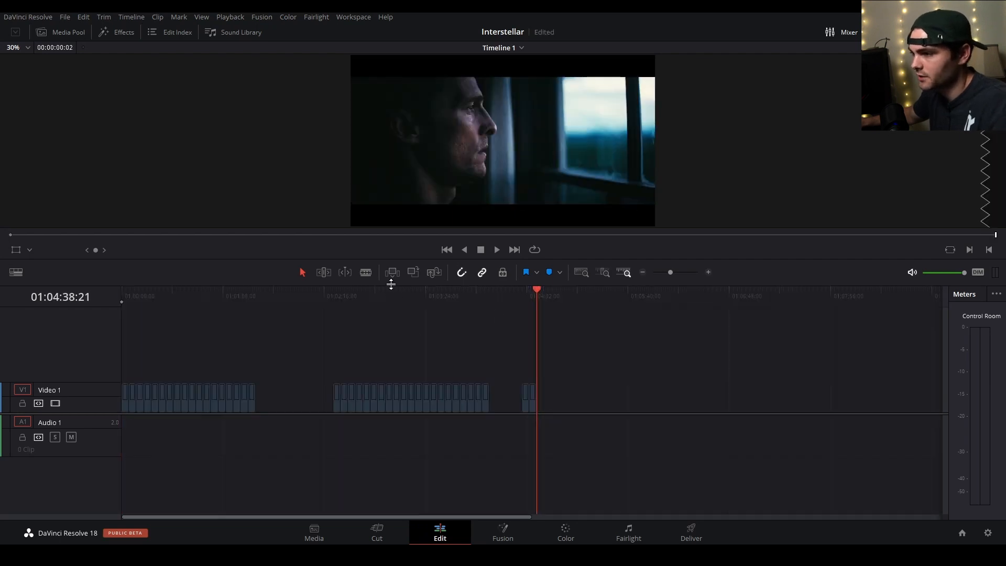
pyautogui.click(341, 288)
pyautogui.moveTo(344, 289)
pyautogui.mouseDown()
pyautogui.moveTo(371, 282)
pyautogui.moveTo(349, 278)
pyautogui.mouseUp()
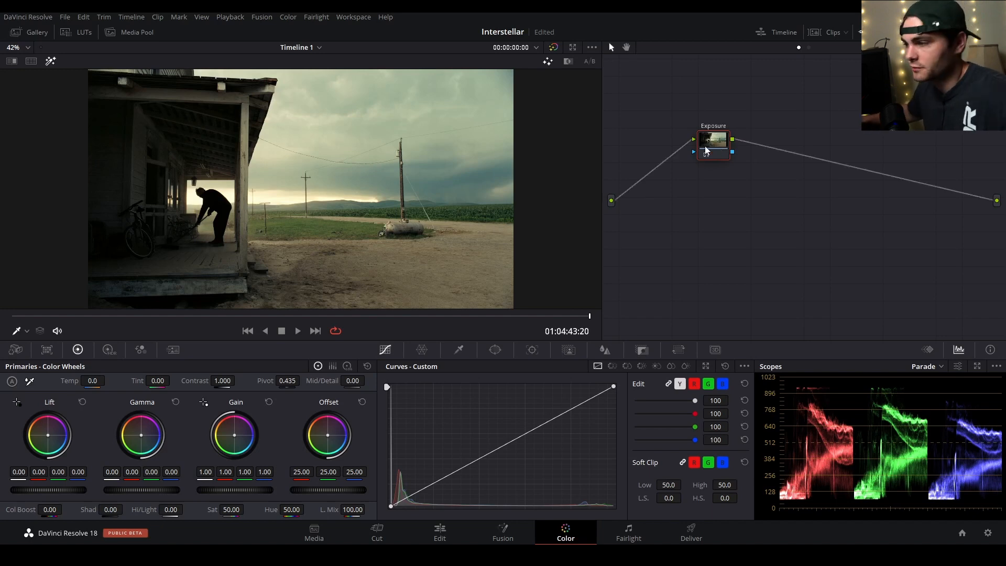
# Switch the scopes to Waveform and slightly lift the porch shot's blacks with the Exposure node's custom curve.
pyautogui.click(937, 366)
pyautogui.click(938, 394)
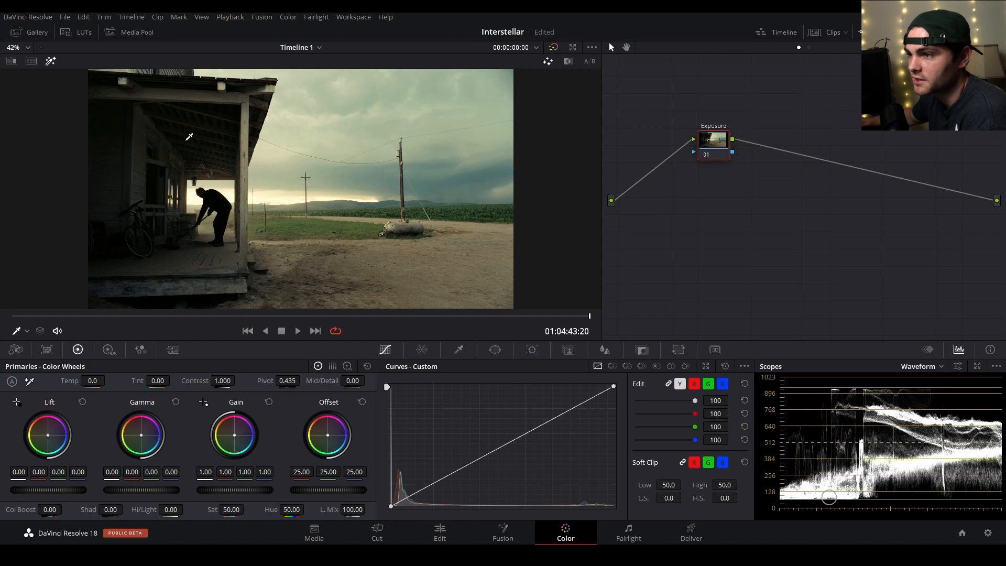
pyautogui.moveTo(391, 506); pyautogui.dragTo(381, 504)
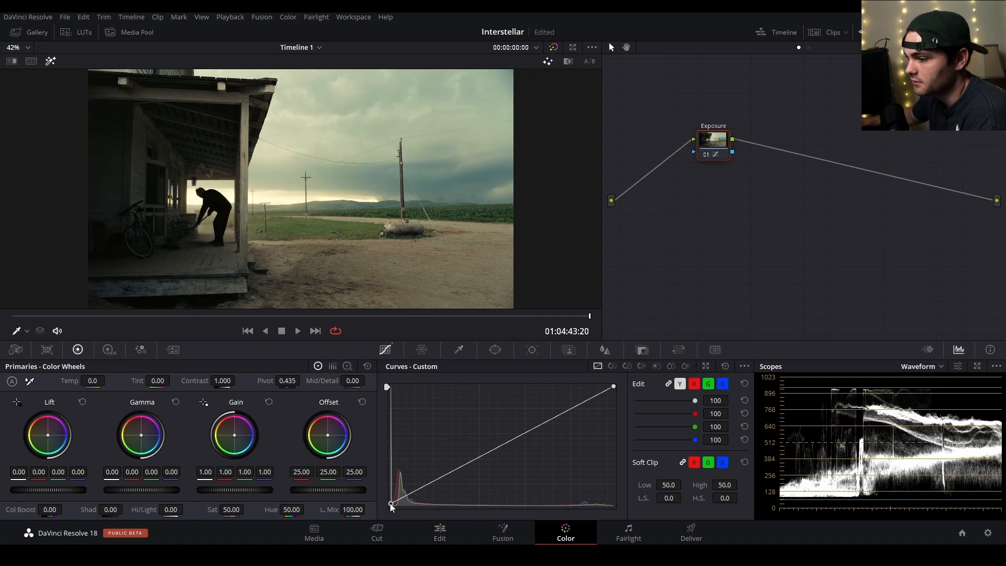
pyautogui.hotkey('ctrl', 'z')
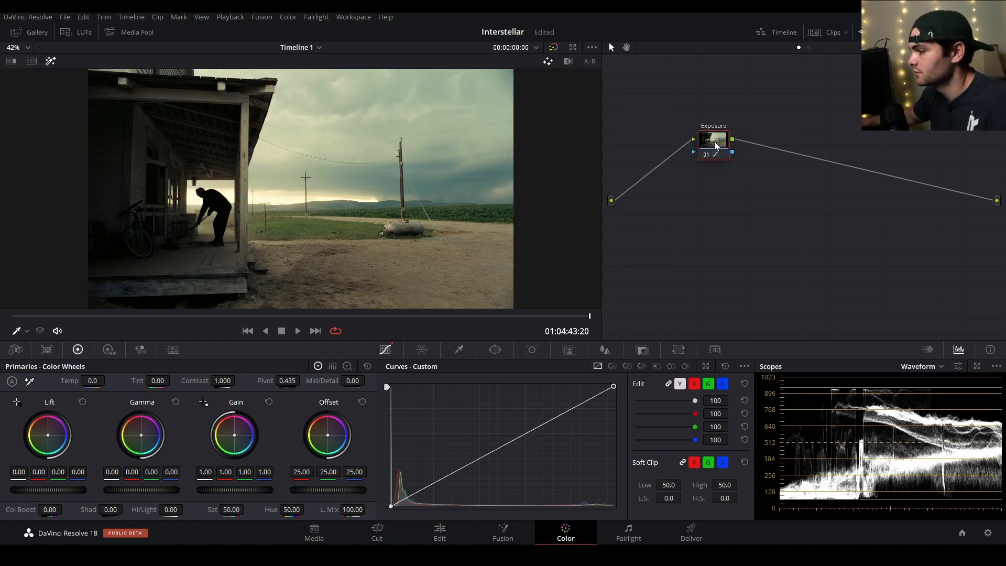
pyautogui.moveTo(391, 507); pyautogui.dragTo(386, 499)
# Add a serial node labelled Color after the Exposure node.
pyautogui.hotkey('alt', 's')
pyautogui.write('Color')
pyautogui.press('Return')
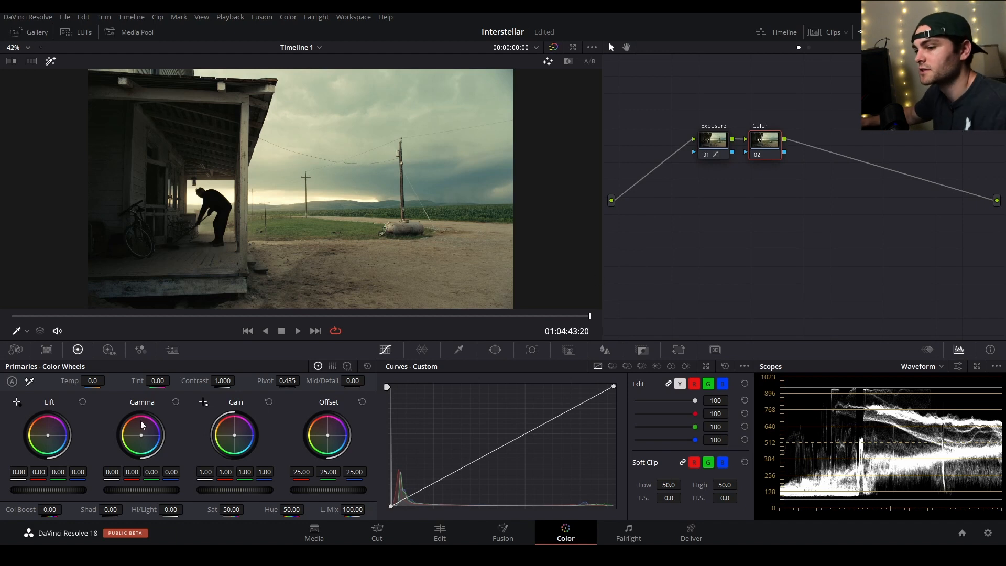
# Cool the porch shot on the Color node, setting the temperature to -1350 and the tint to 0.
pyautogui.moveTo(138, 380); pyautogui.dragTo(105, 380)
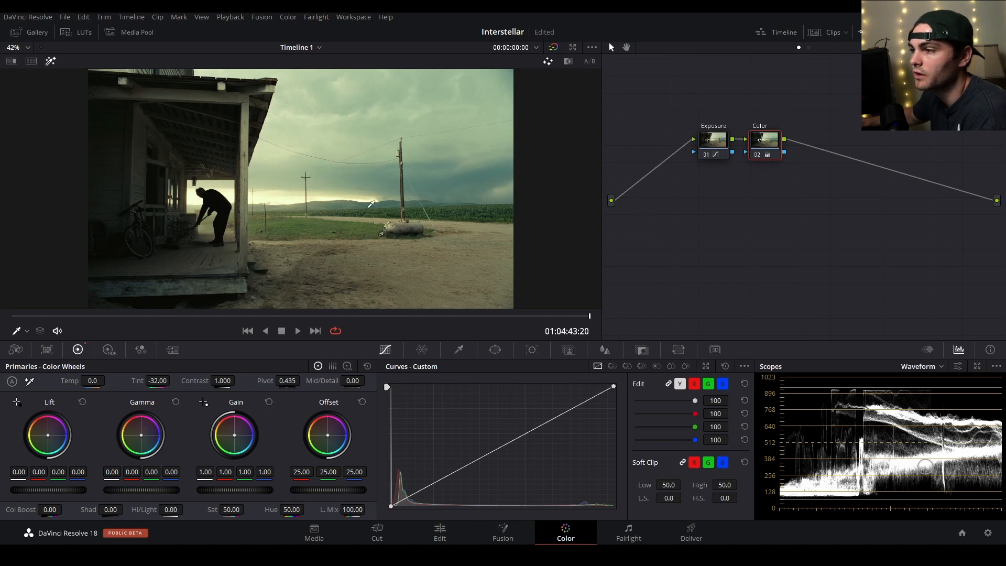
pyautogui.moveTo(66, 381); pyautogui.dragTo(4, 380)
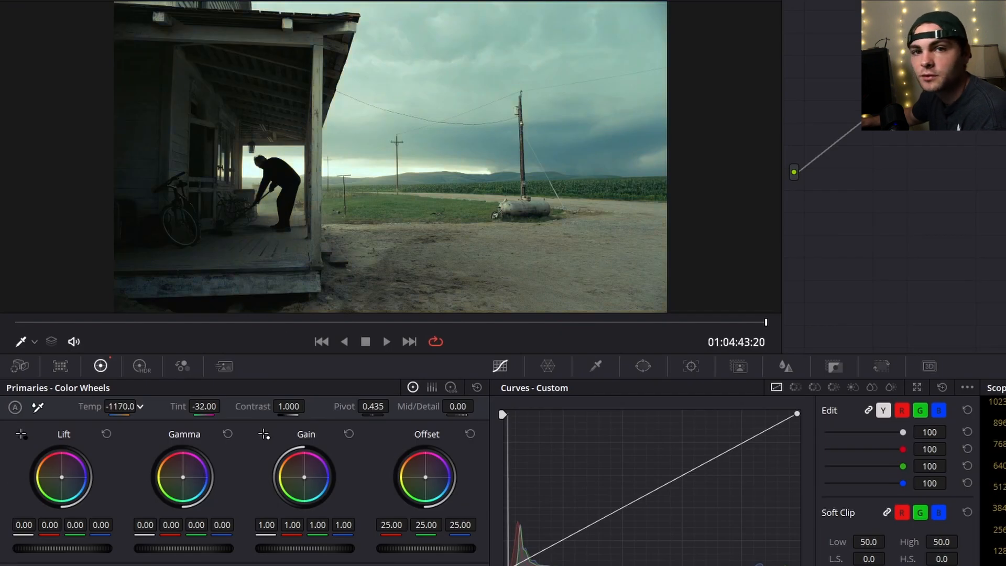
pyautogui.moveTo(120, 406); pyautogui.dragTo(182, 408)
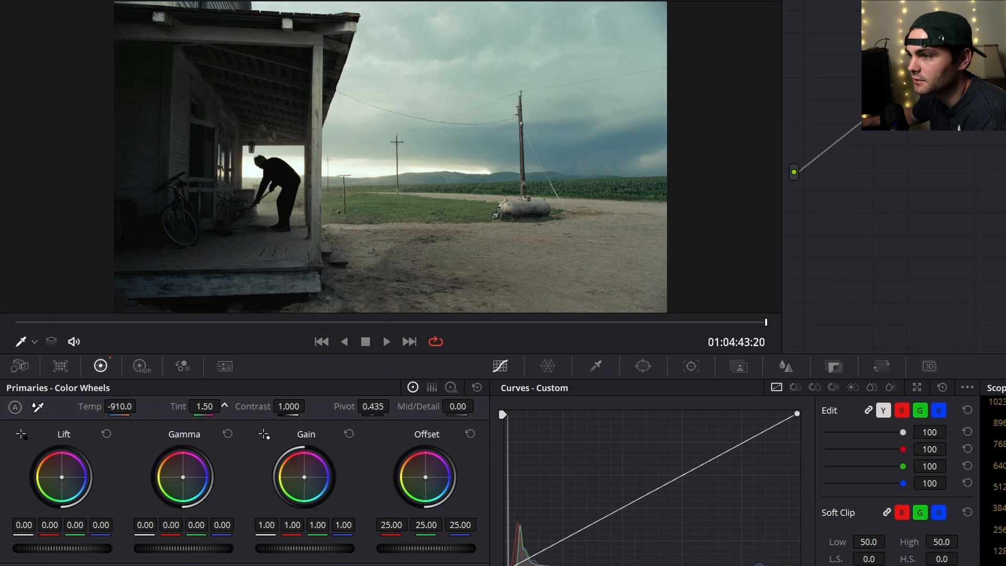
pyautogui.doubleClick(178, 408)
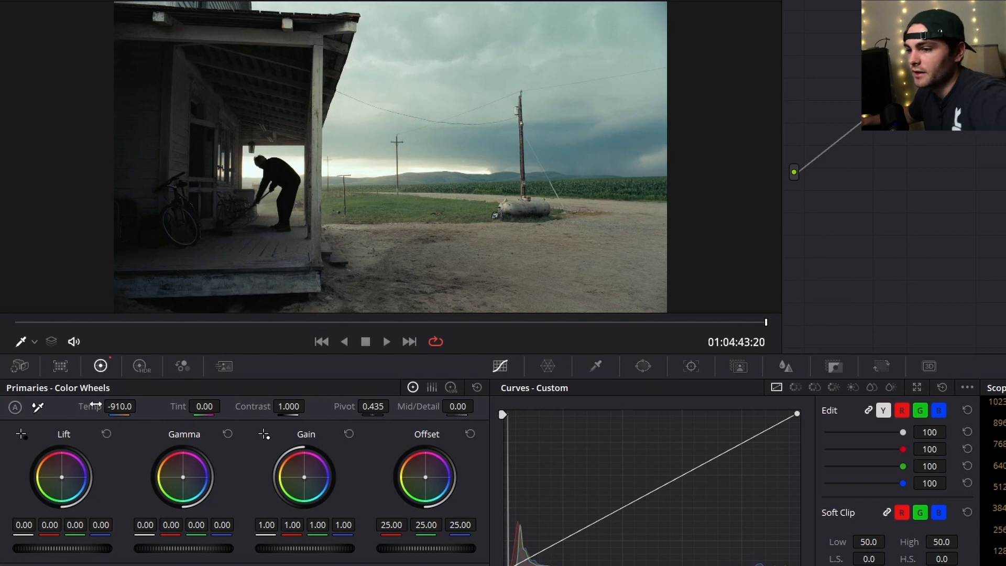
pyautogui.moveTo(89, 407); pyautogui.dragTo(71, 407)
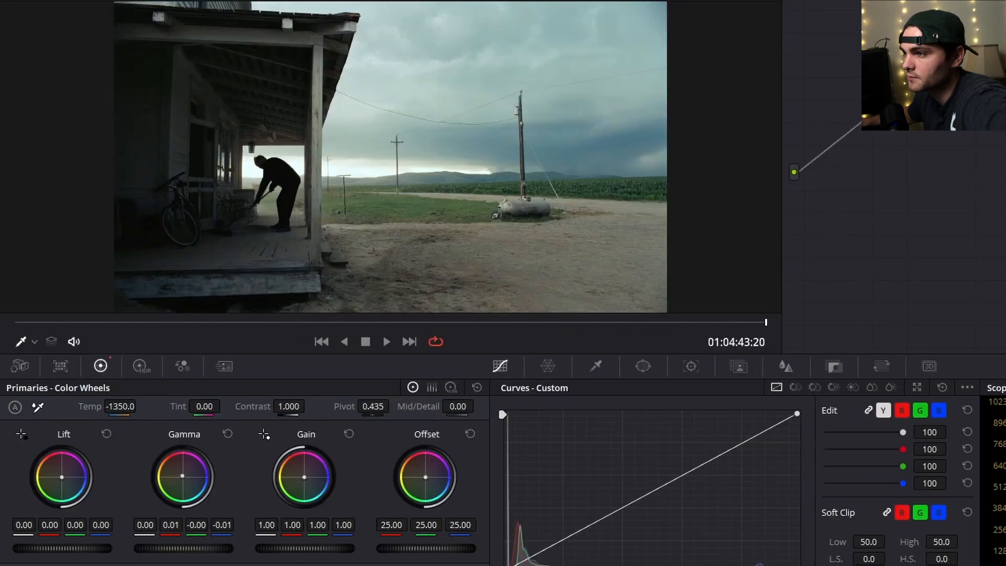
# Balance the porch shot with a blue gain (0.97, 1.01, 1.05), a warm gamma (red 0.02, blue -0.02) and a slight lift adjustment.
pyautogui.moveTo(304, 476); pyautogui.dragTo(297, 483)
pyautogui.moveTo(182, 477); pyautogui.dragTo(184, 474)
pyautogui.moveTo(89, 490); pyautogui.dragTo(88, 487)
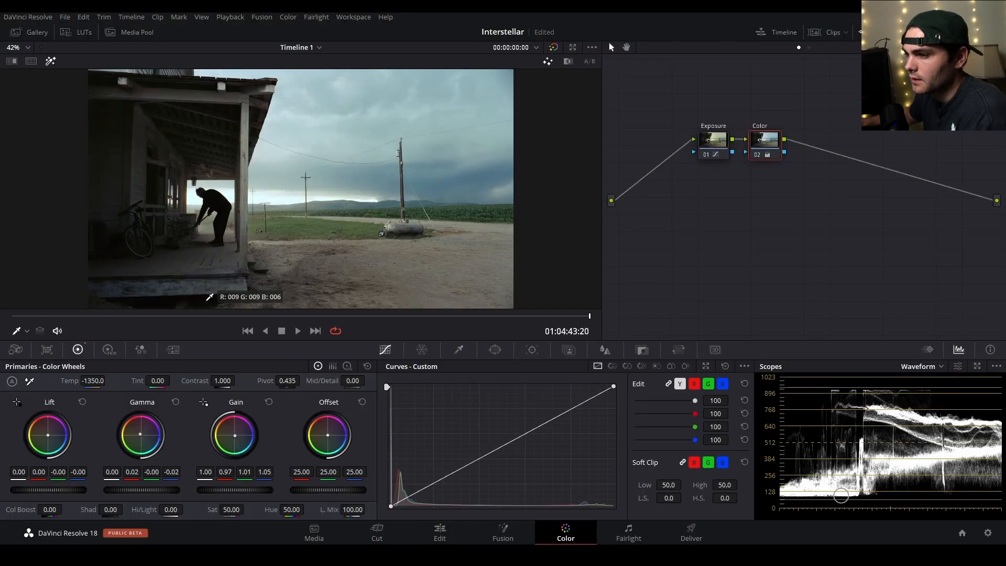
pyautogui.scroll(-1, 210, 296)
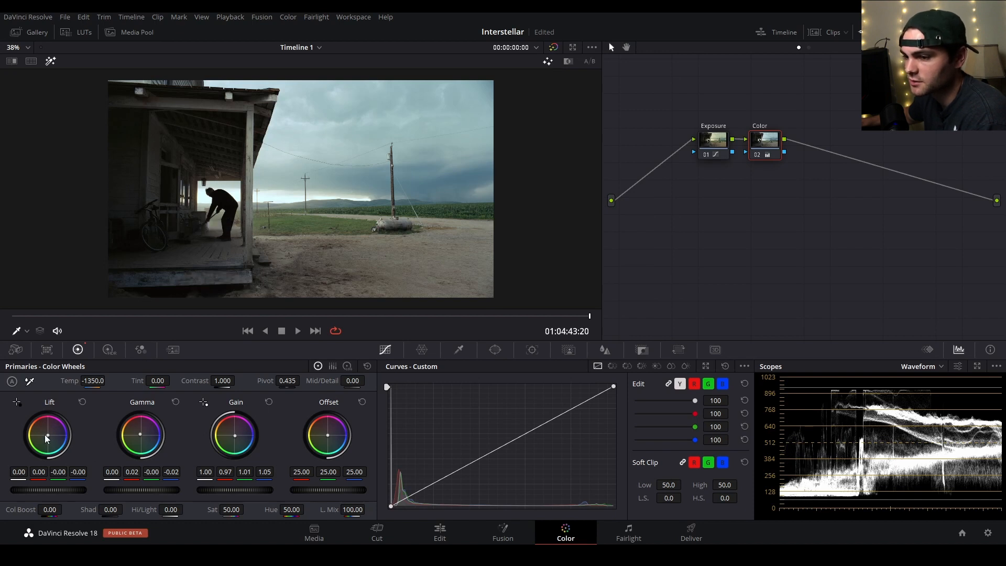
pyautogui.moveTo(42, 470); pyautogui.dragTo(39, 470)
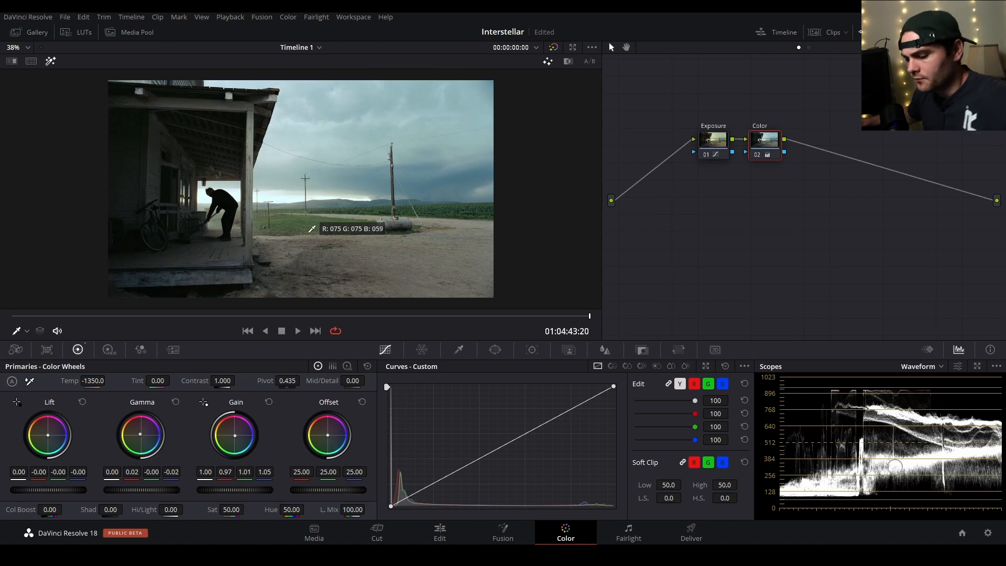
# Compare the porch shot before and after grading by repeatedly disabling and enabling all nodes.
pyautogui.hotkey('alt', 'd')
pyautogui.hotkey('alt', 'd')
pyautogui.hotkey('alt', 'd')
pyautogui.hotkey('alt', 'd')
pyautogui.hotkey('alt', 'd')
pyautogui.hotkey('alt', 'd')
pyautogui.hotkey('alt', 'd')
pyautogui.hotkey('alt', 'd')
pyautogui.hotkey('alt', 'd')
pyautogui.hotkey('alt', 'd')
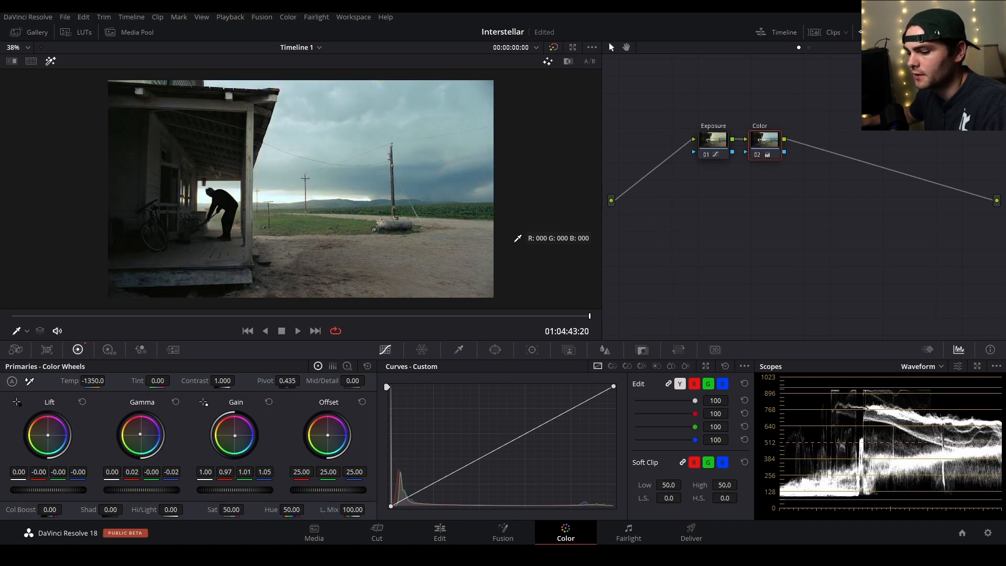
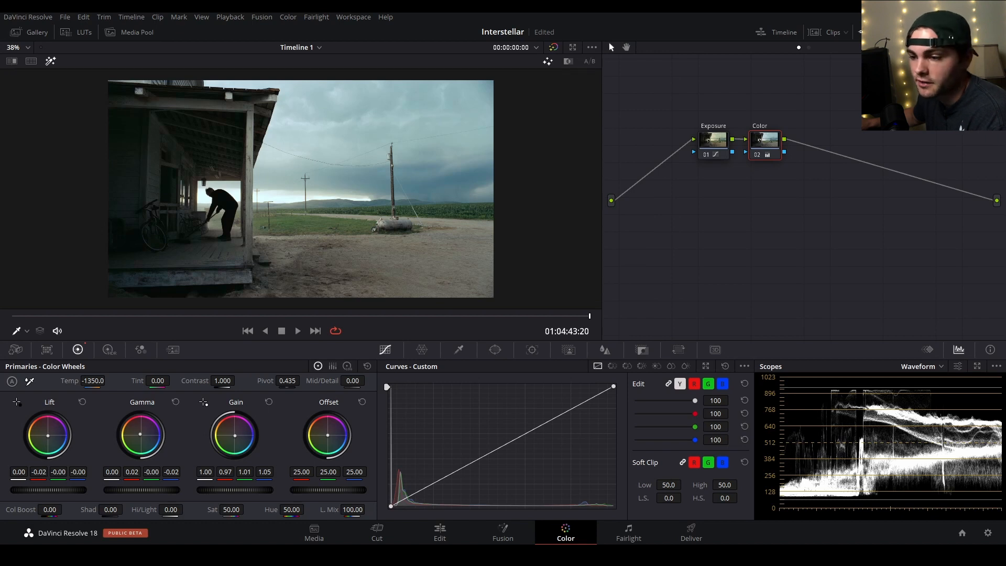
# Return the red lift to 0.00 on the Color node and show the picker RGB values in the viewer.
pyautogui.moveTo(42, 477); pyautogui.dragTo(43, 472)
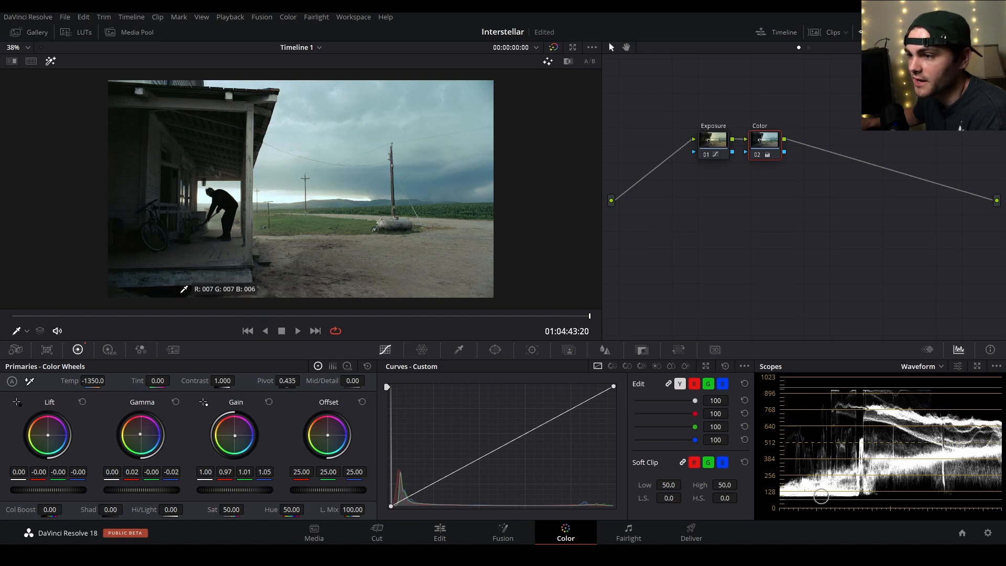
pyautogui.rightClick(182, 292)
pyautogui.click(214, 432)
pyautogui.rightClick(180, 288)
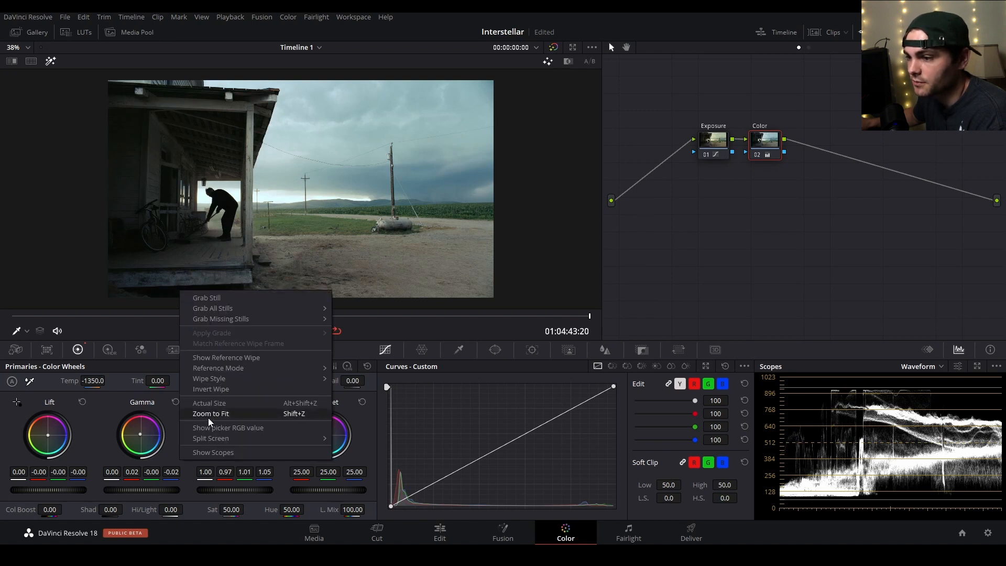
pyautogui.click(211, 426)
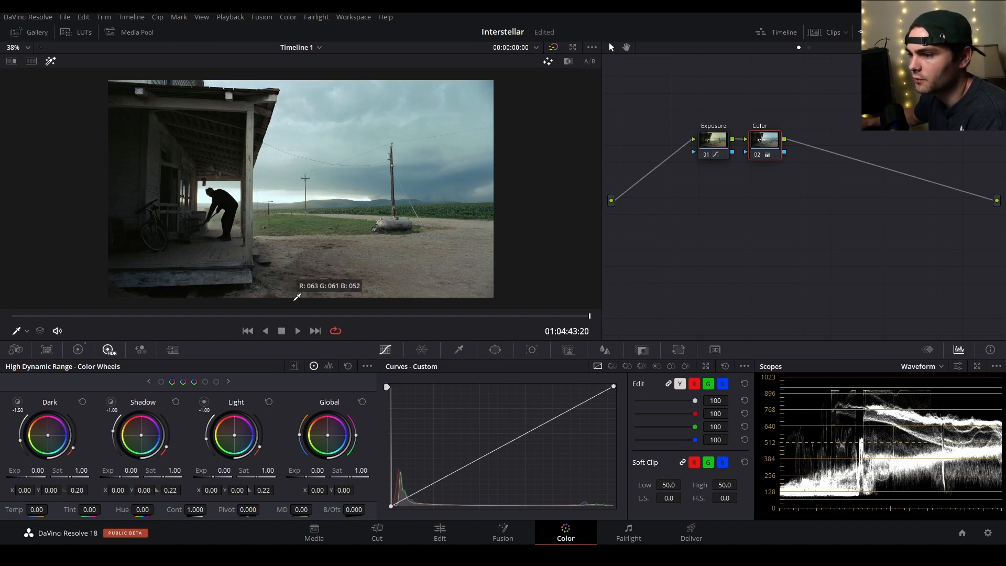
# Bring the Highlight zone into view in the HDR color wheels and nudge its color balance slightly toward warm for the bright horizon.
pyautogui.click(229, 383)
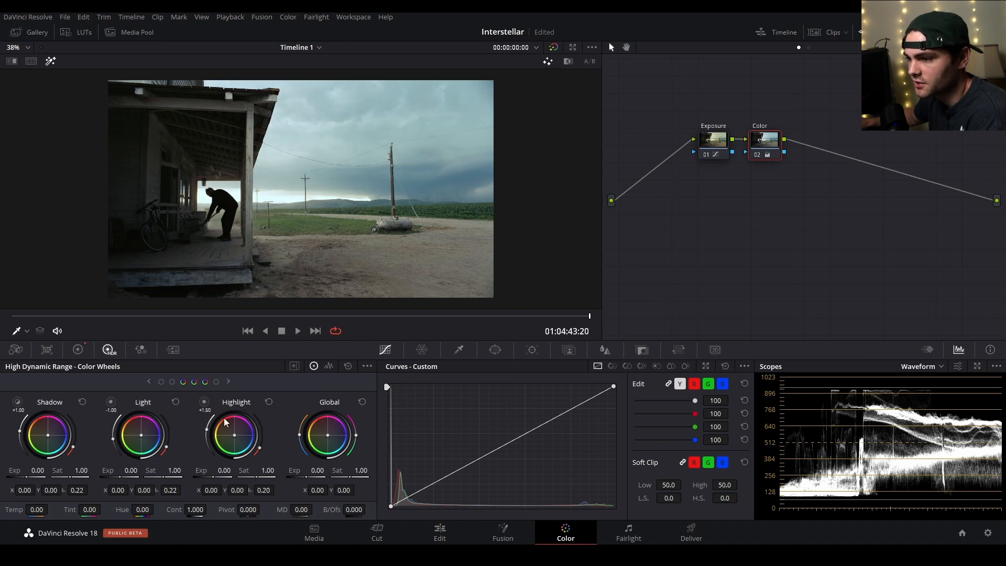
pyautogui.click(228, 384)
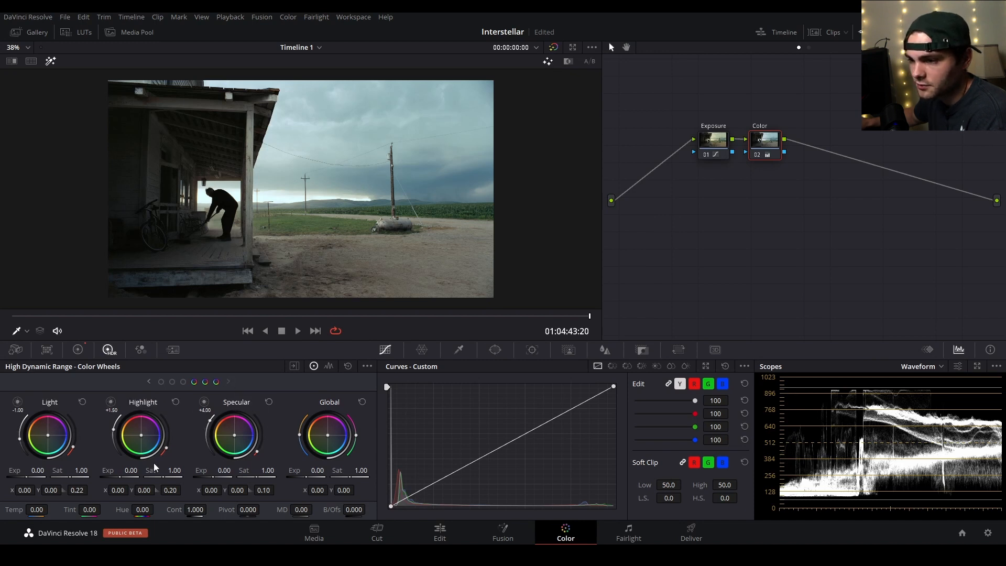
pyautogui.click(140, 437)
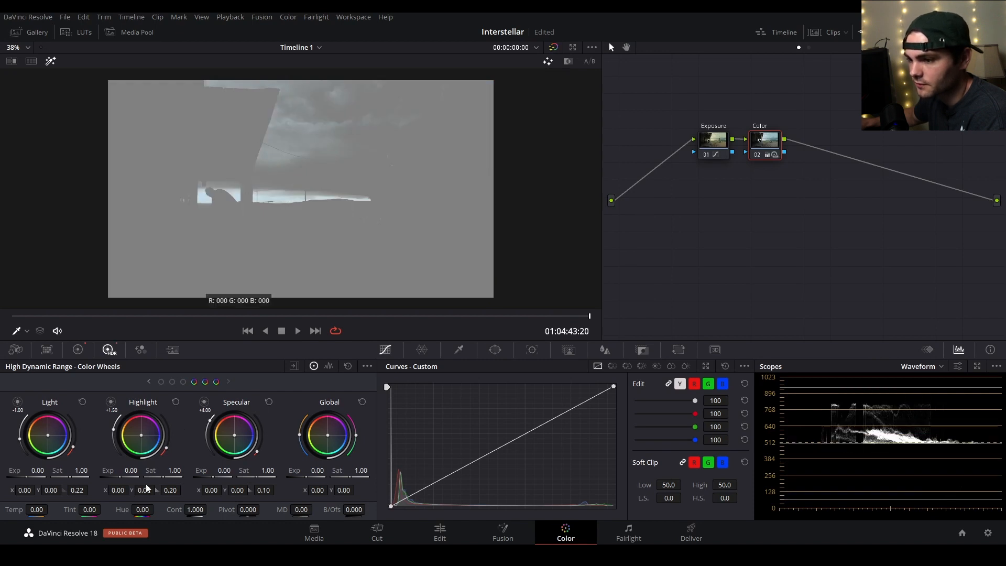
pyautogui.moveTo(141, 436); pyautogui.dragTo(139, 434)
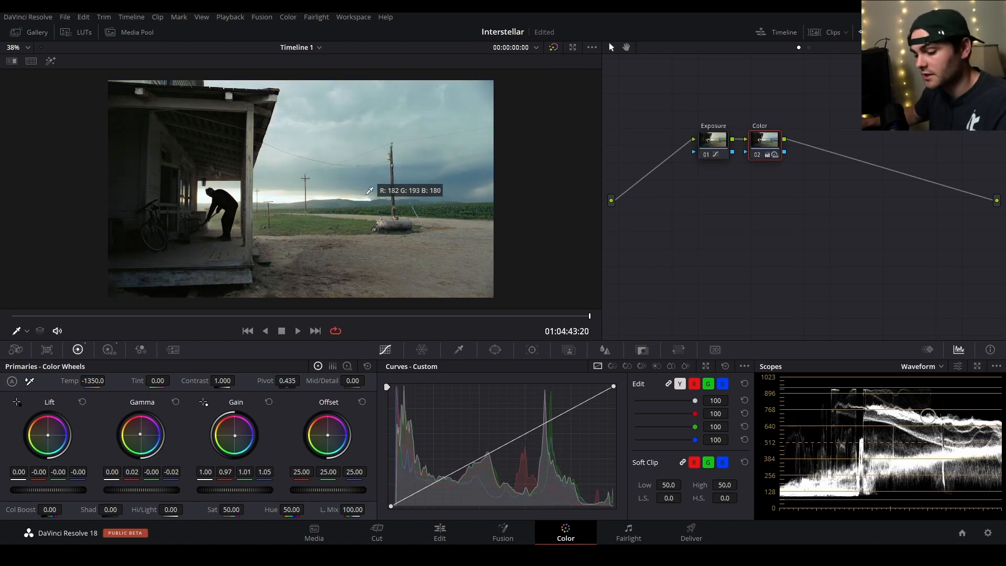
# Compare the porch shot with all nodes disabled and enabled, and step back through the previously graded shots.
pyautogui.hotkey('alt', 'd')
pyautogui.hotkey('alt', 'd')
pyautogui.hotkey('alt', 'd')
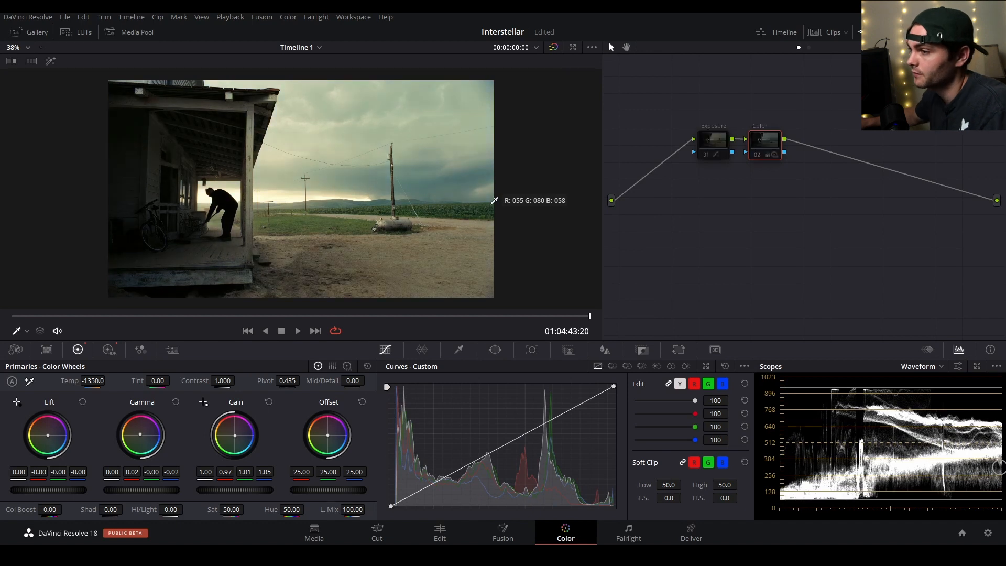
pyautogui.hotkey('alt', 'd')
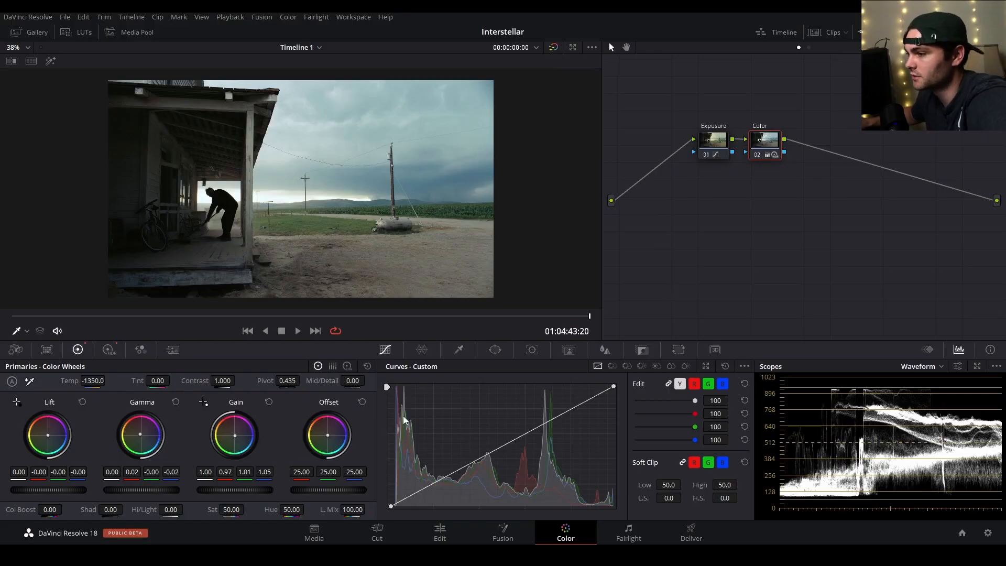
pyautogui.press('Up')
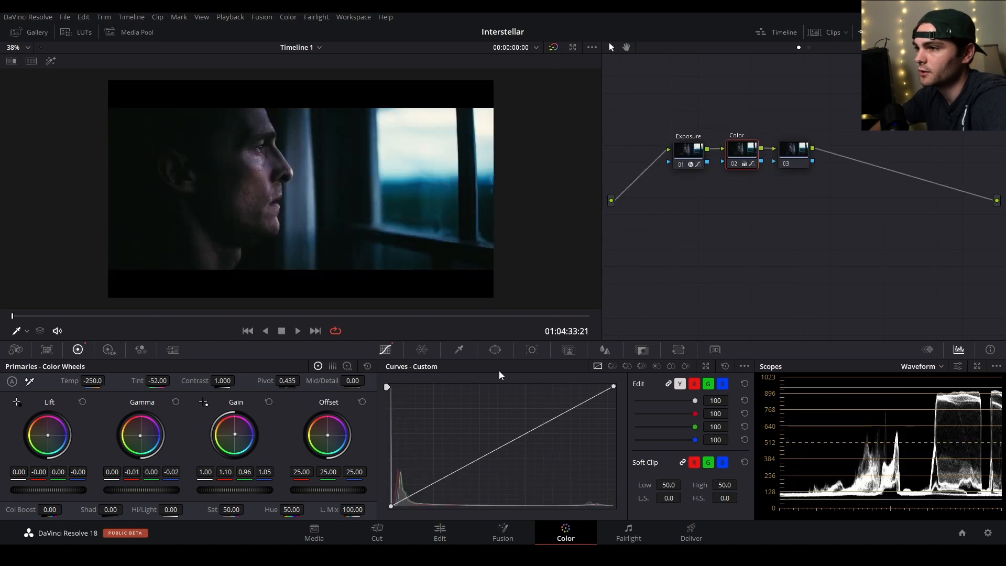
pyautogui.press('Up')
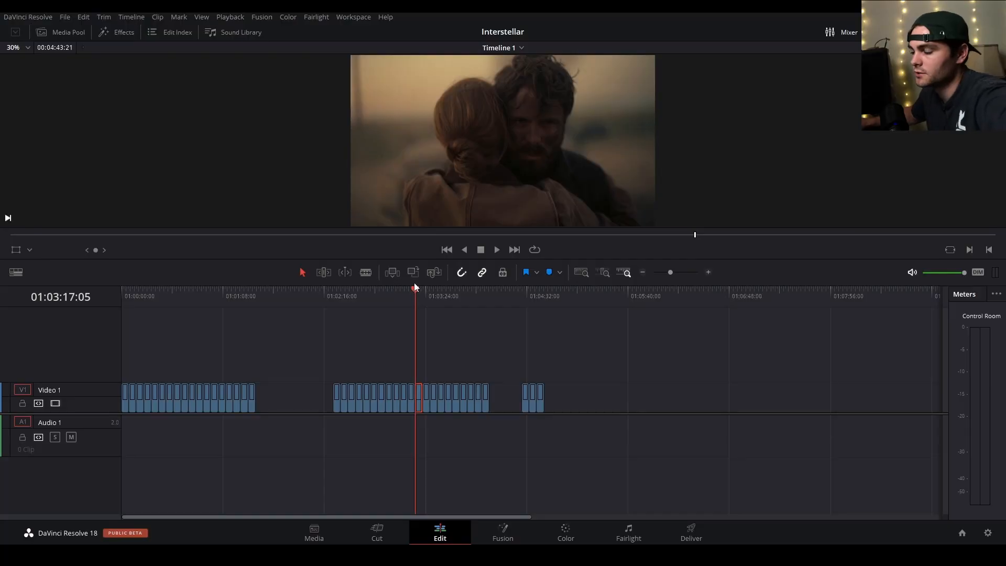
# Scrub the timeline on the Edit page to compare the astronaut helmet stills with the car interior shot.
pyautogui.moveTo(415, 284); pyautogui.dragTo(151, 290)
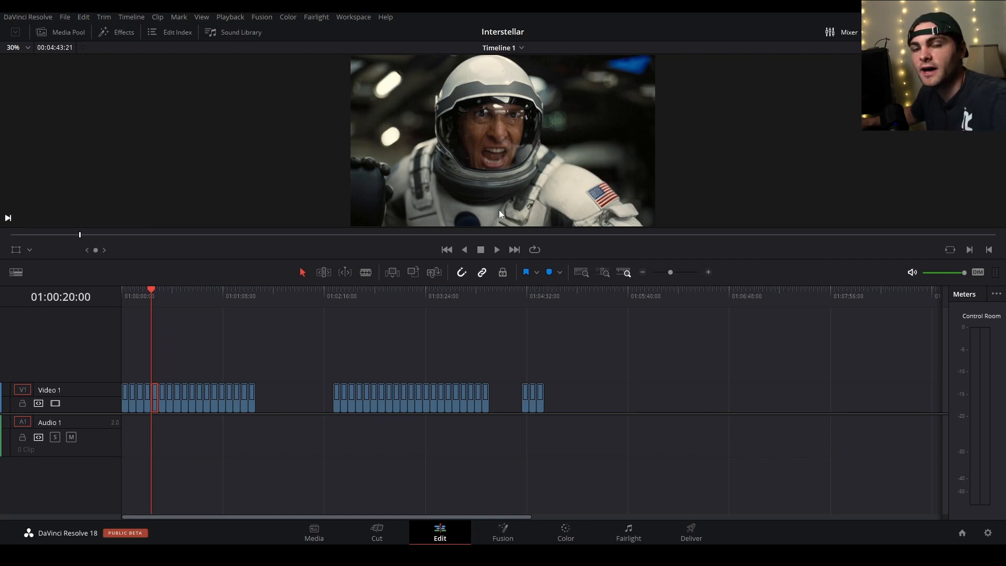
pyautogui.moveTo(523, 292)
pyautogui.mouseDown()
pyautogui.moveTo(536, 288)
pyautogui.moveTo(523, 291)
pyautogui.mouseUp()
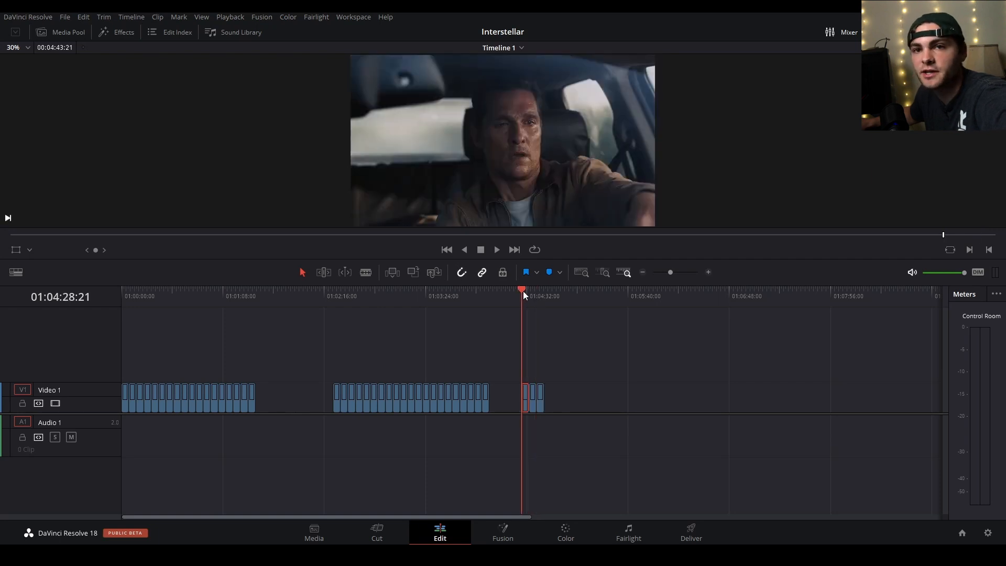
pyautogui.click(159, 290)
pyautogui.moveTo(146, 289); pyautogui.dragTo(150, 288)
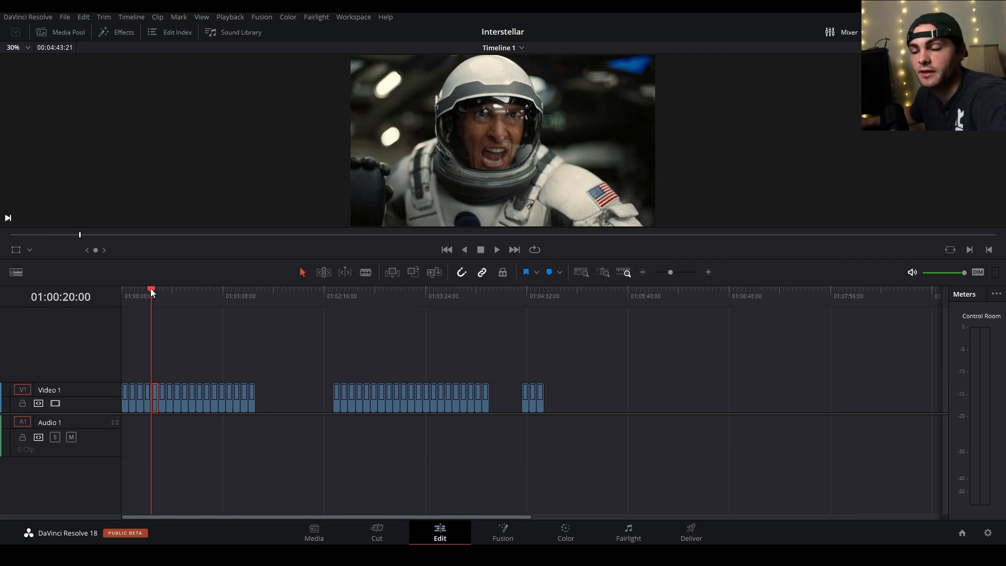
pyautogui.moveTo(150, 288); pyautogui.dragTo(171, 286)
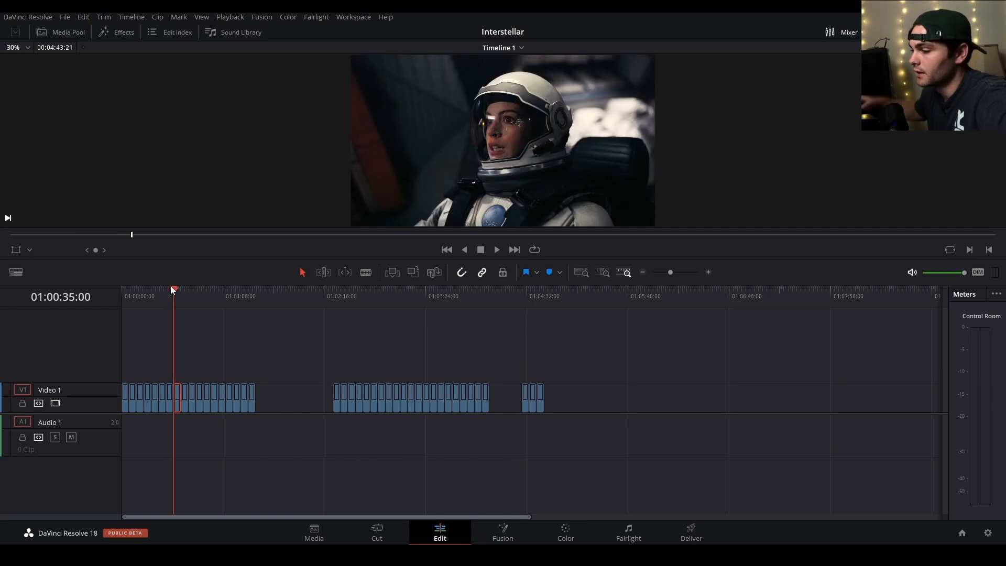